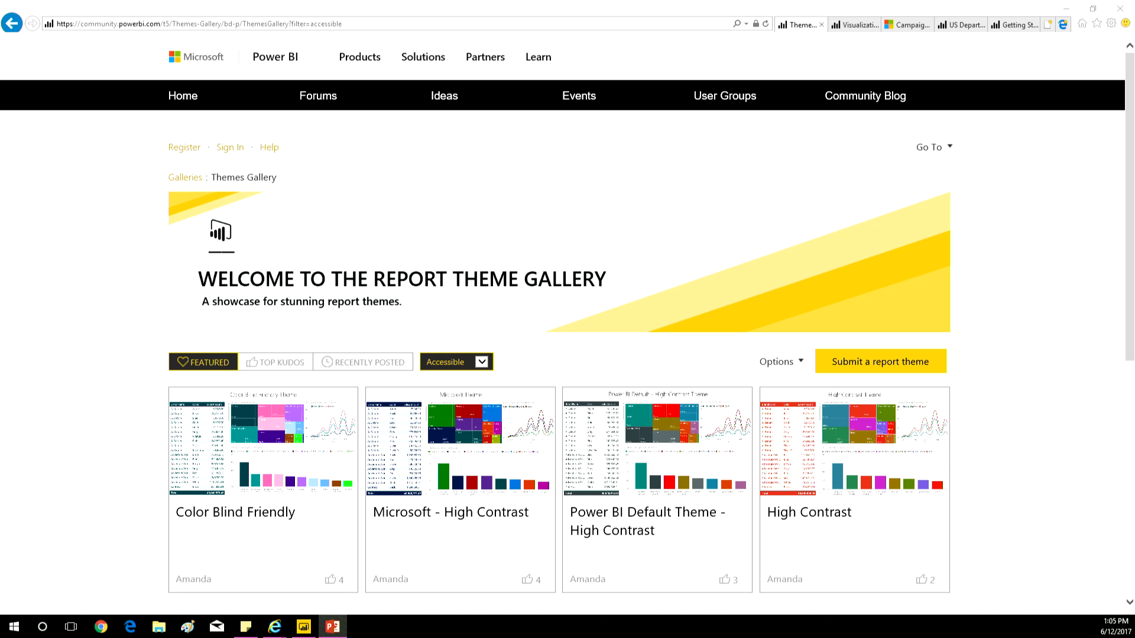
Switch to Power BI Desktop and start getting data from an Excel source
key(alt+Tab)
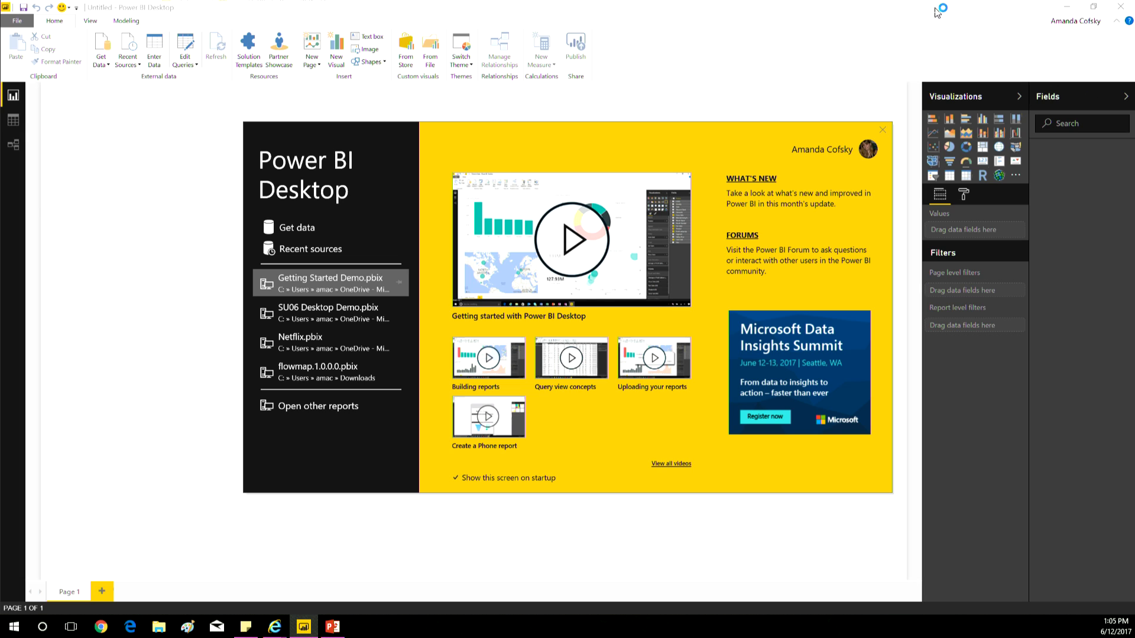
click(309, 230)
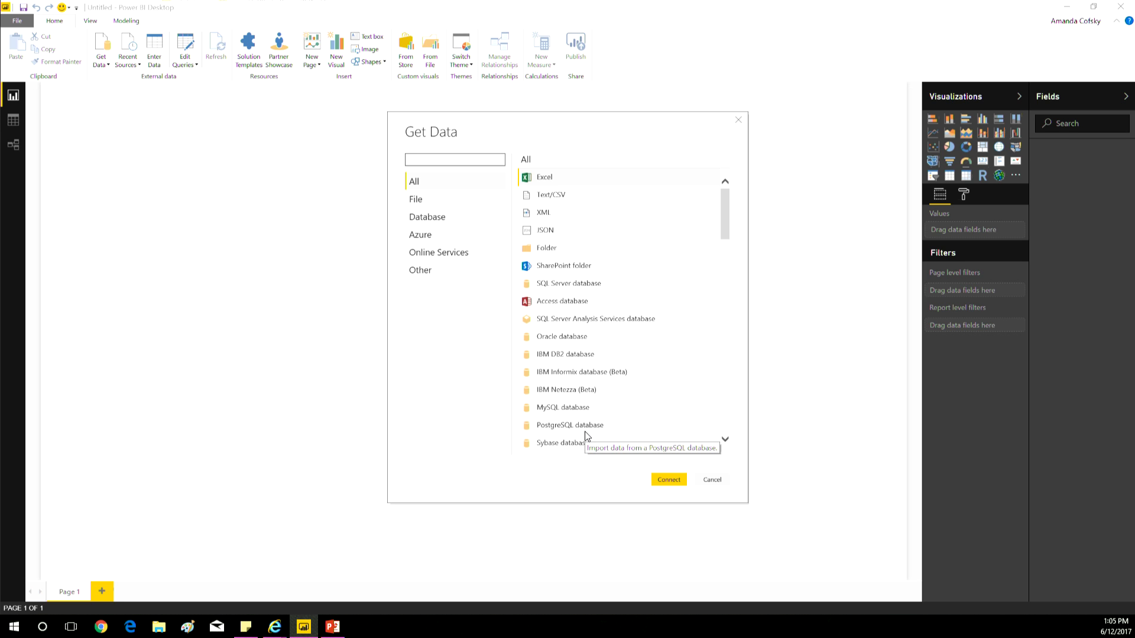
scroll(587, 436, down, 15)
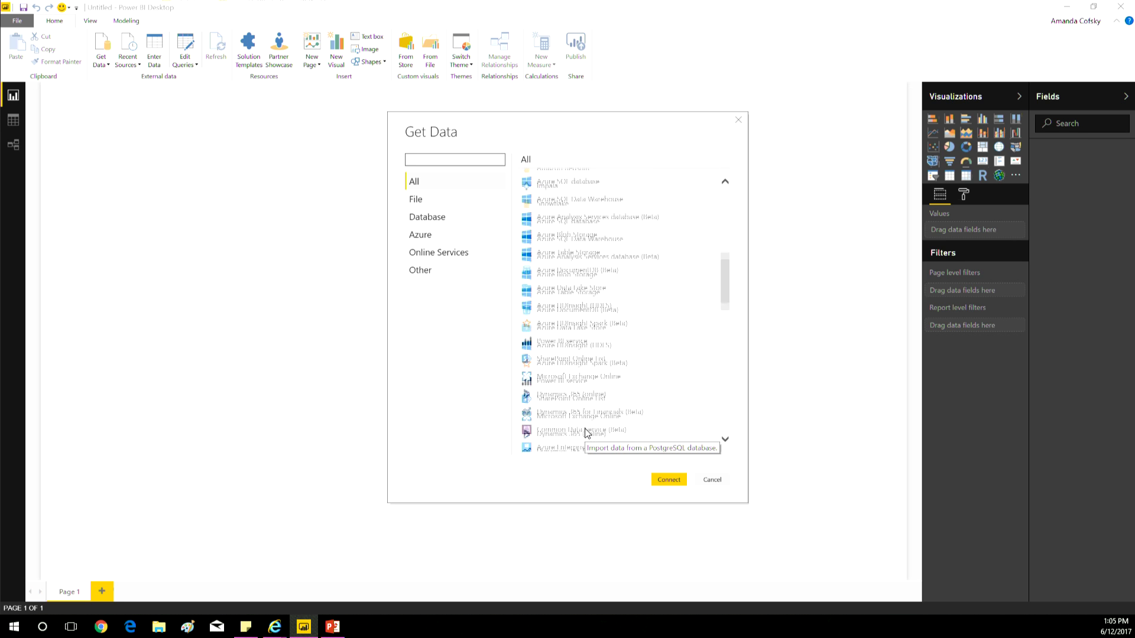
scroll(587, 434, up, 15)
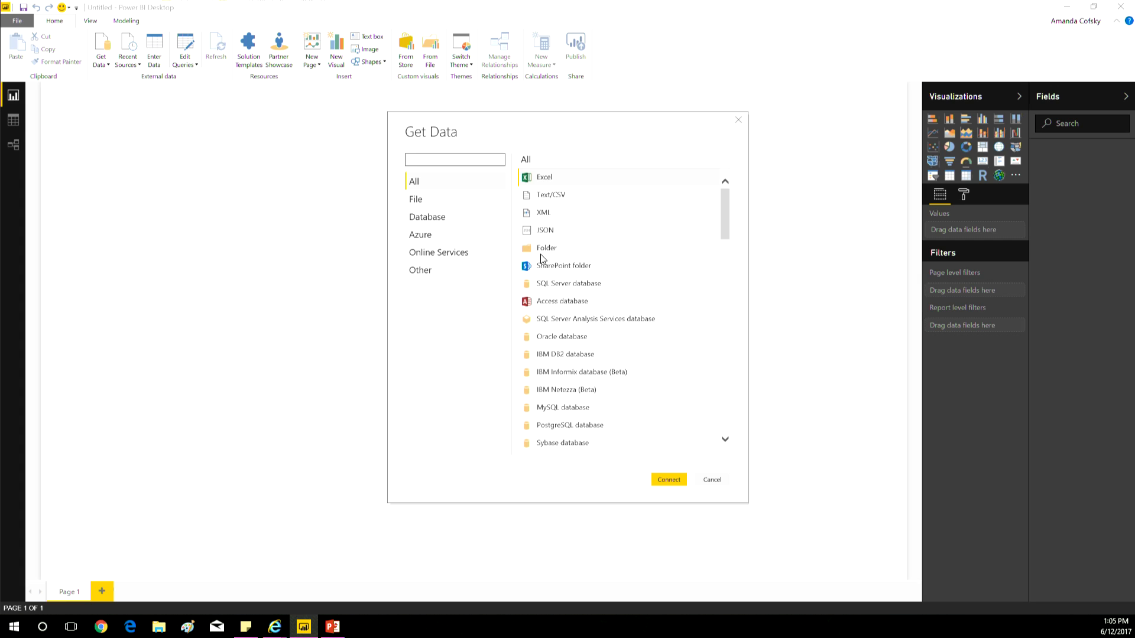
click(558, 174)
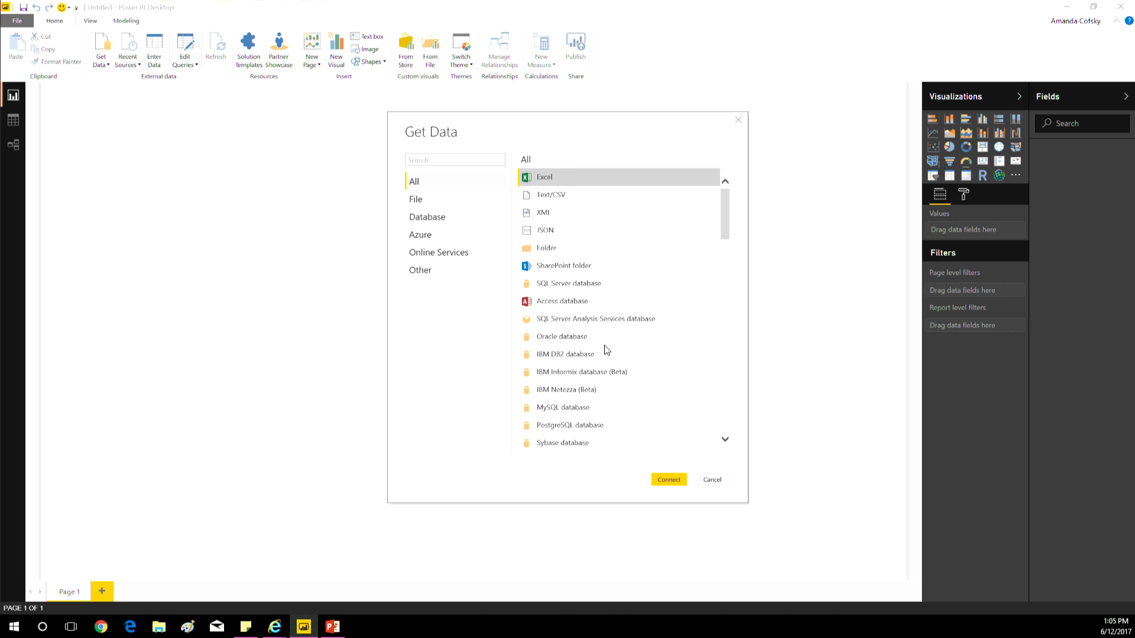
click(664, 481)
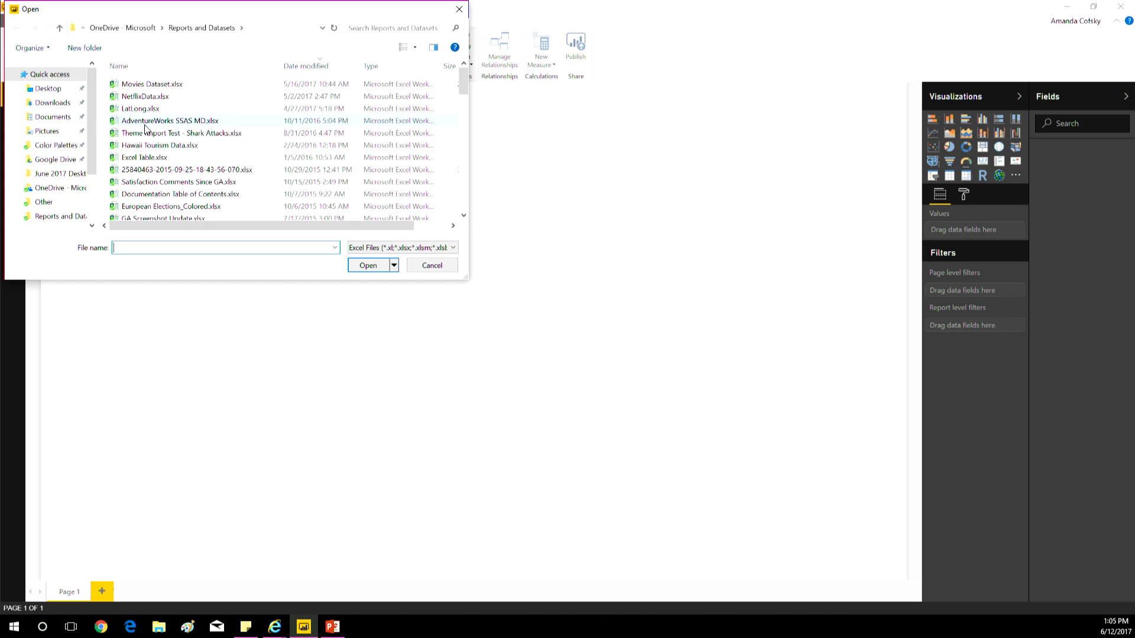
Open the workbook 2016 09 06 Contoso.xlsx from the Documents folder
click(65, 121)
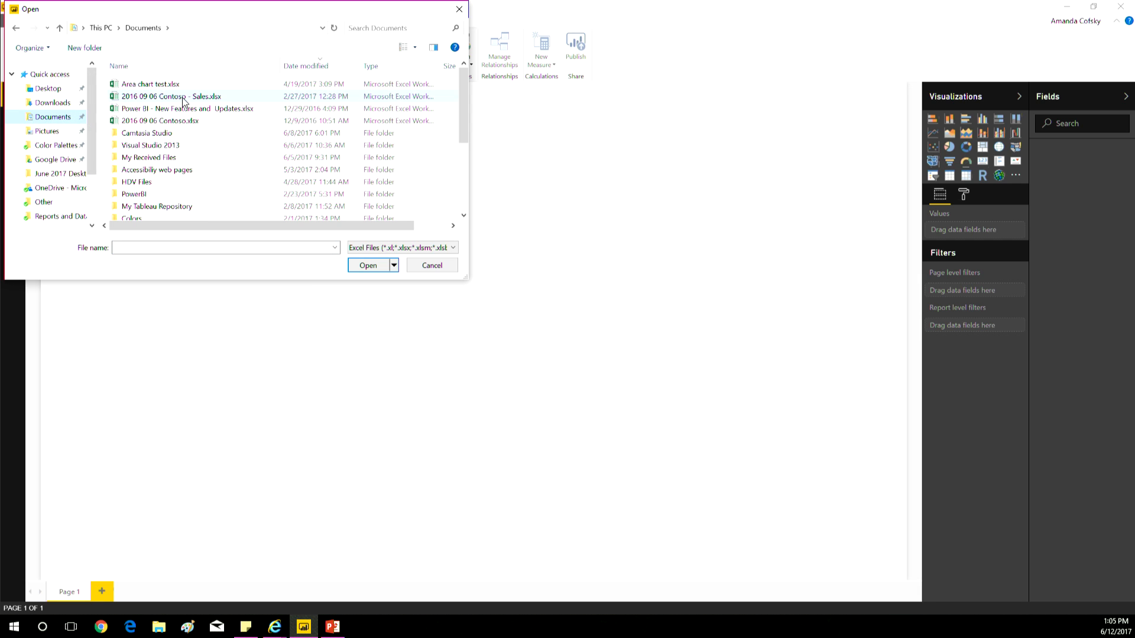
click(189, 123)
double_click(189, 122)
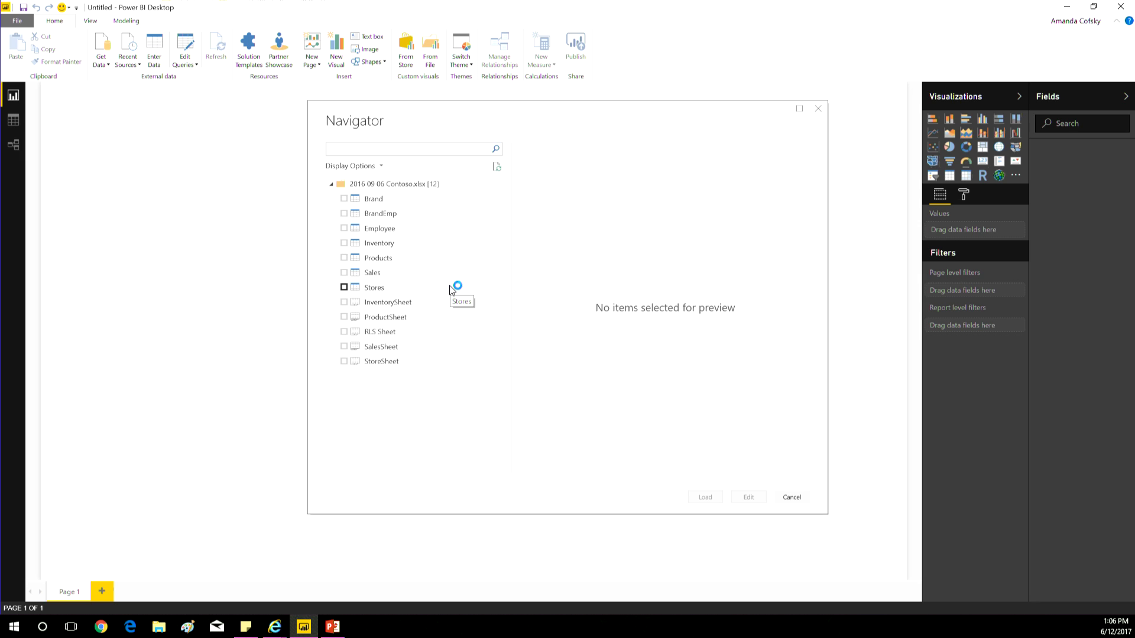
Preview and select the workbook's Sales table, and open it for editing in the Query Editor
click(415, 273)
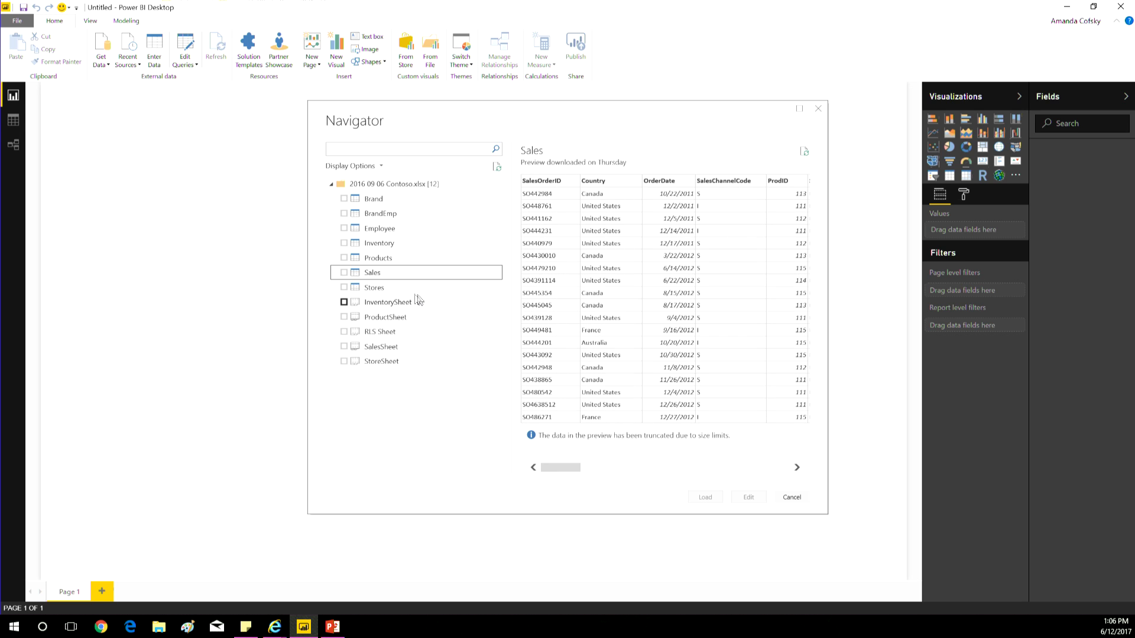
click(344, 273)
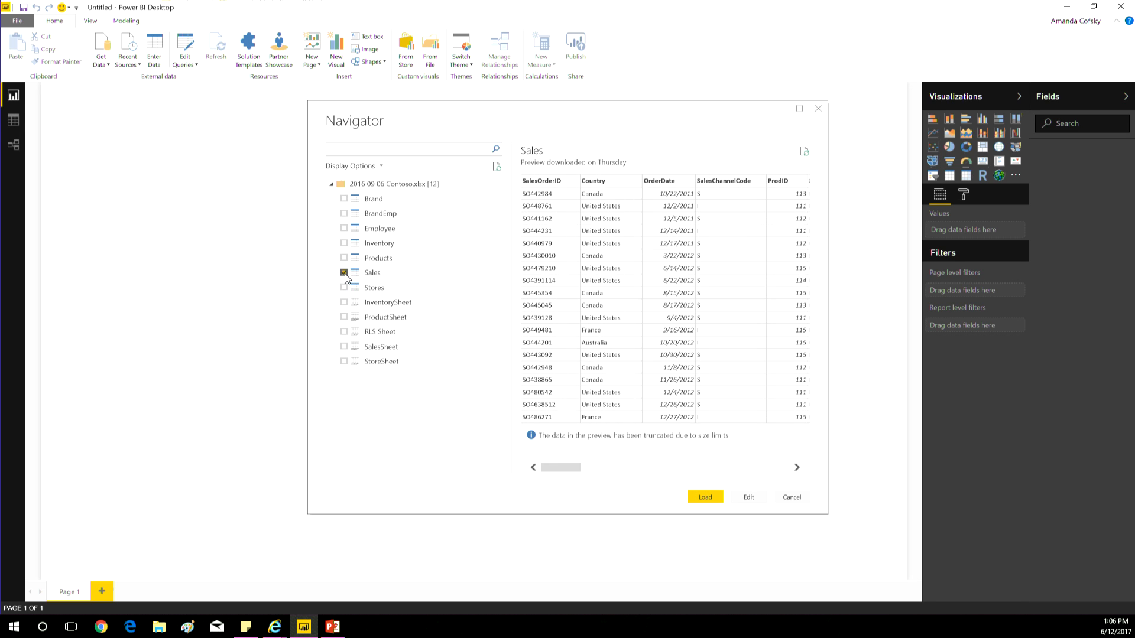
click(714, 499)
click(748, 497)
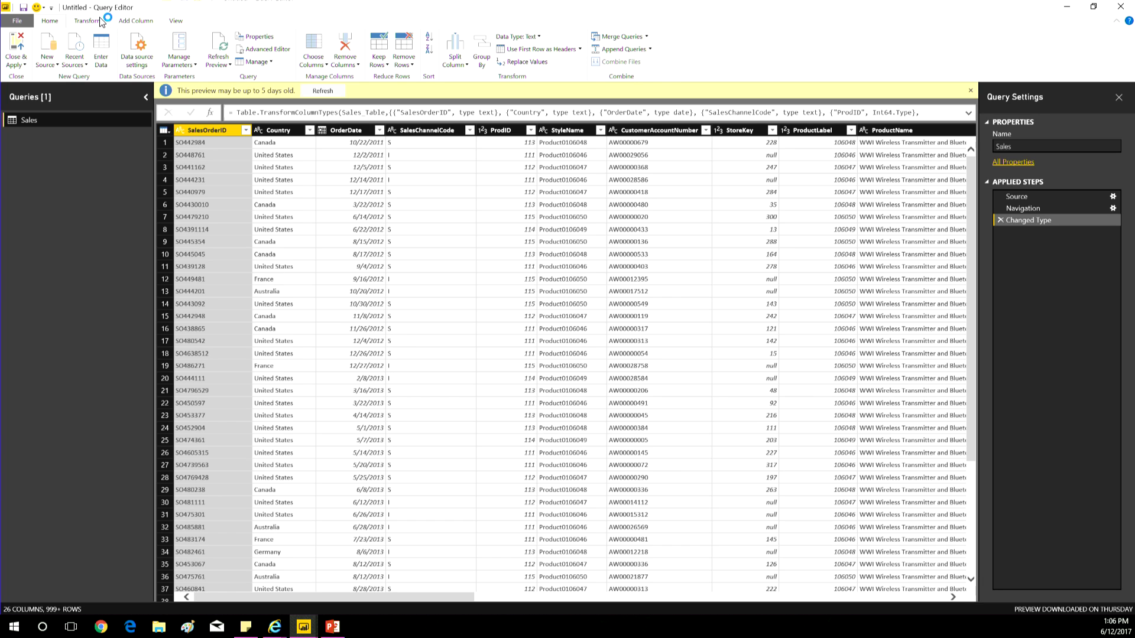
Start a conditional column in the Sales query with a first rule that outputs Small if SalesAmount is less than 1000
click(87, 20)
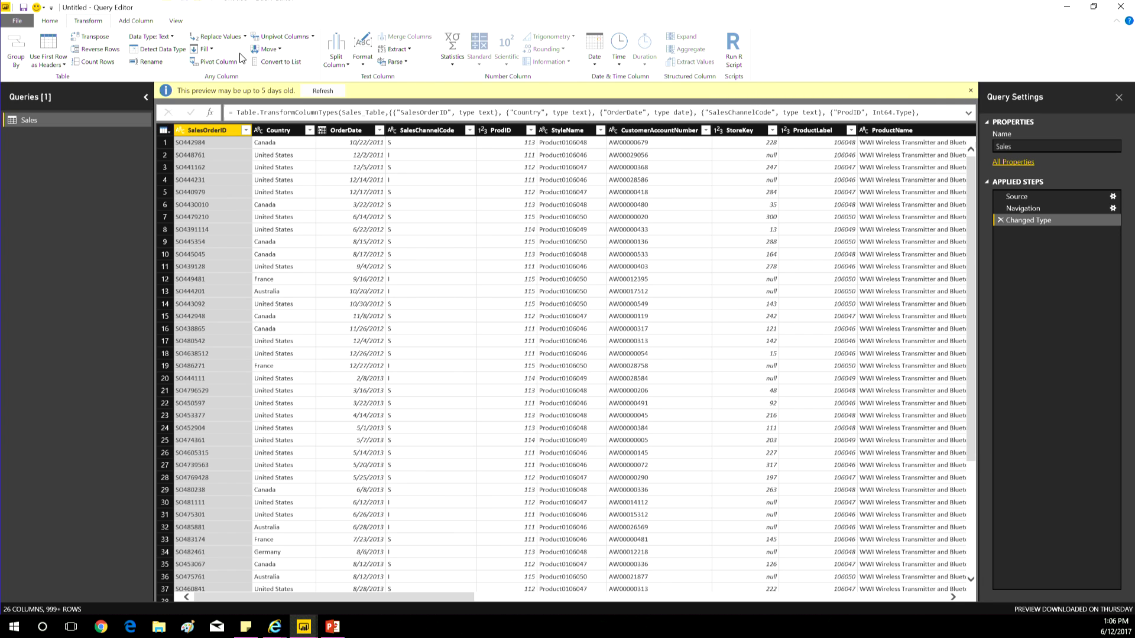
click(136, 23)
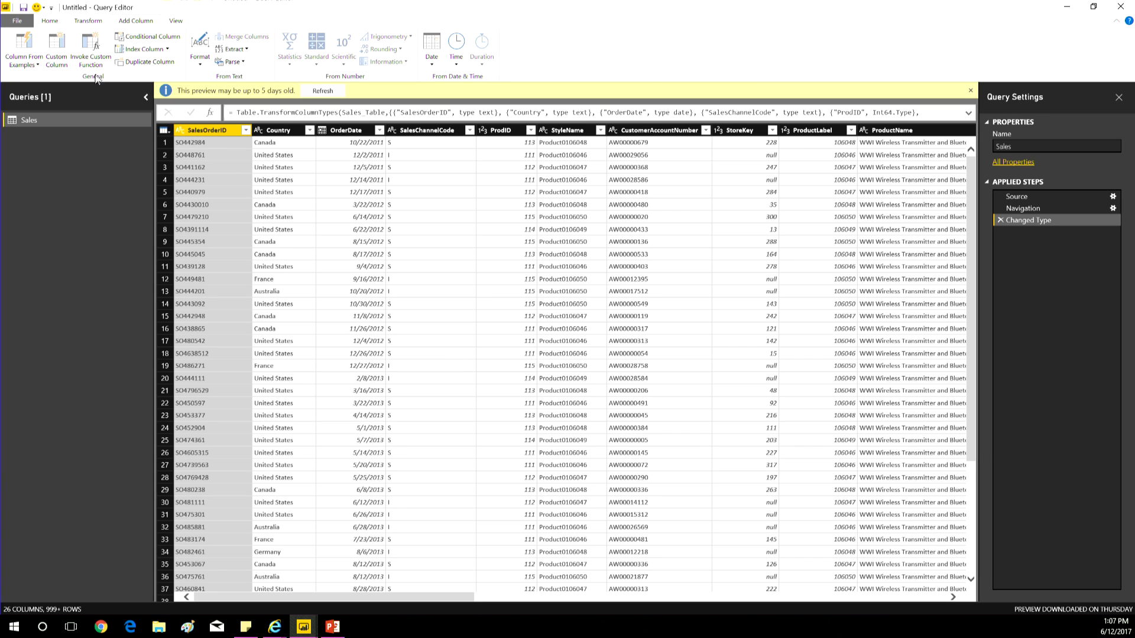
click(157, 41)
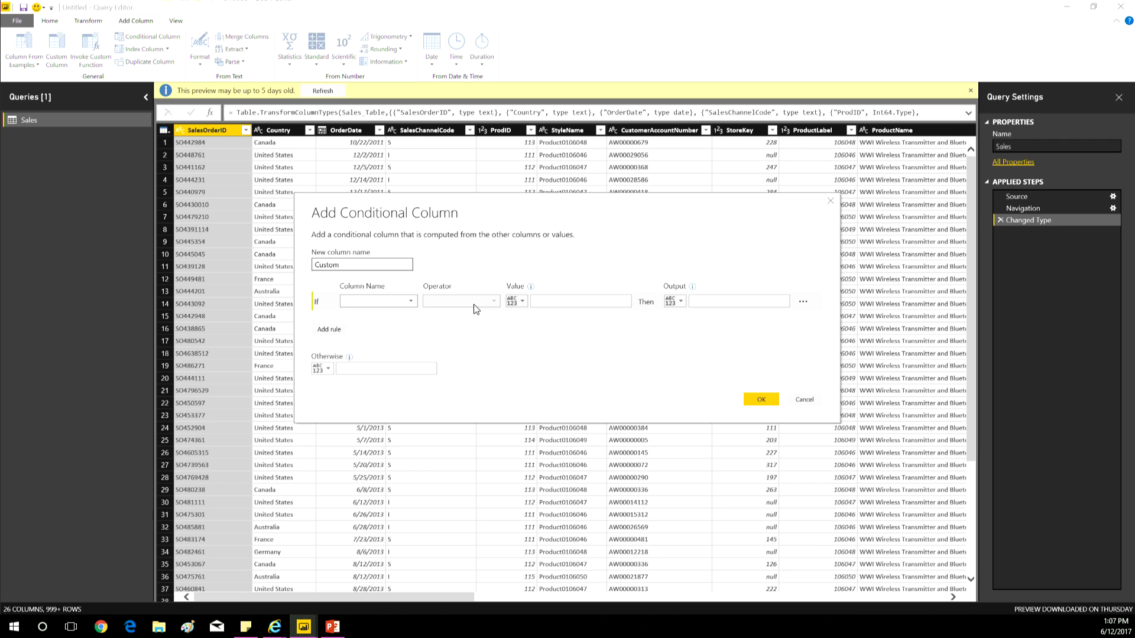
click(408, 303)
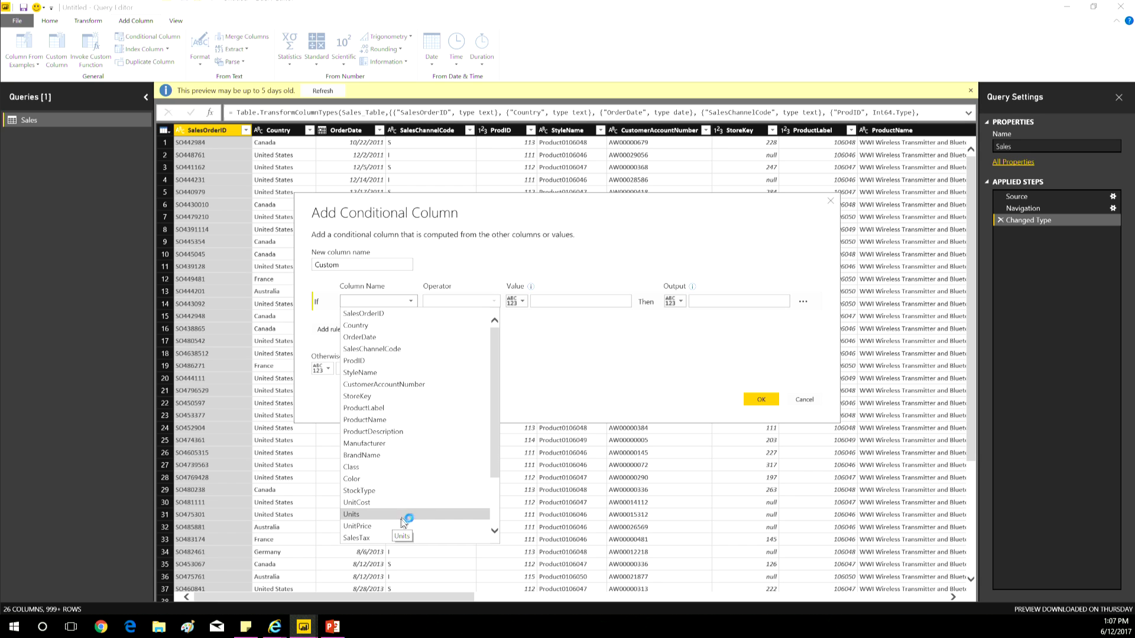
scroll(400, 523, down, 2)
click(379, 493)
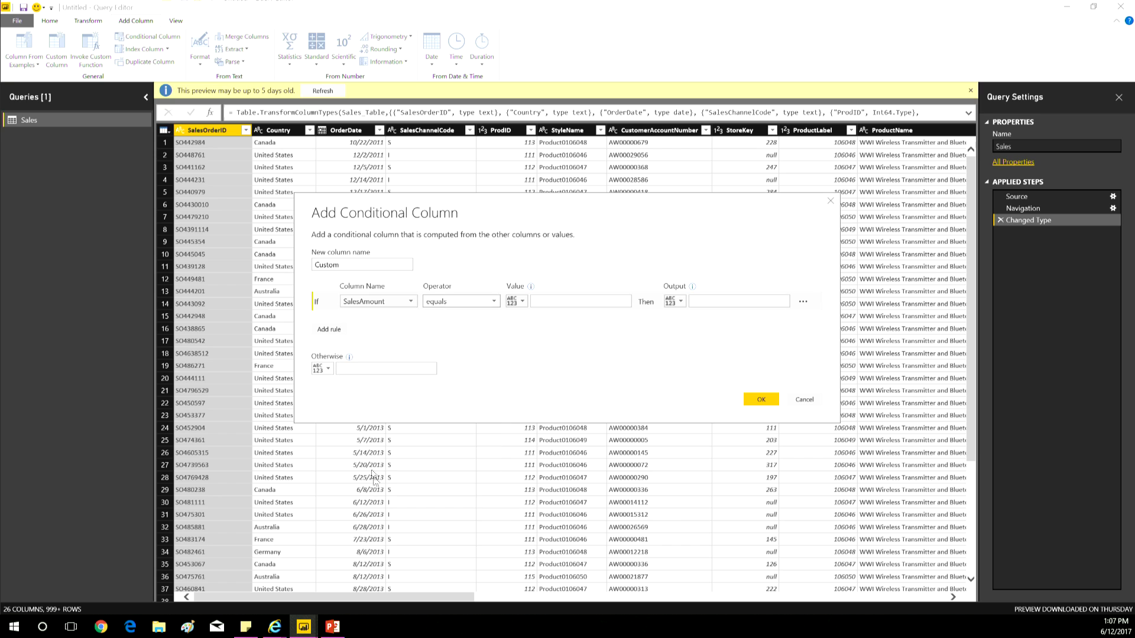
click(467, 302)
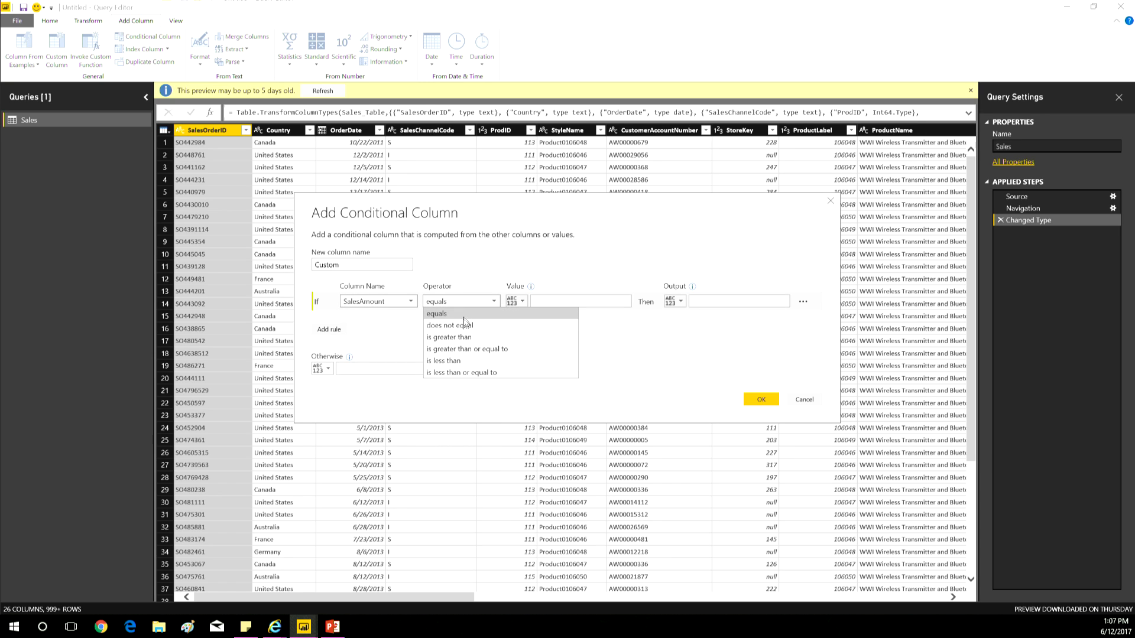
click(480, 362)
click(549, 303)
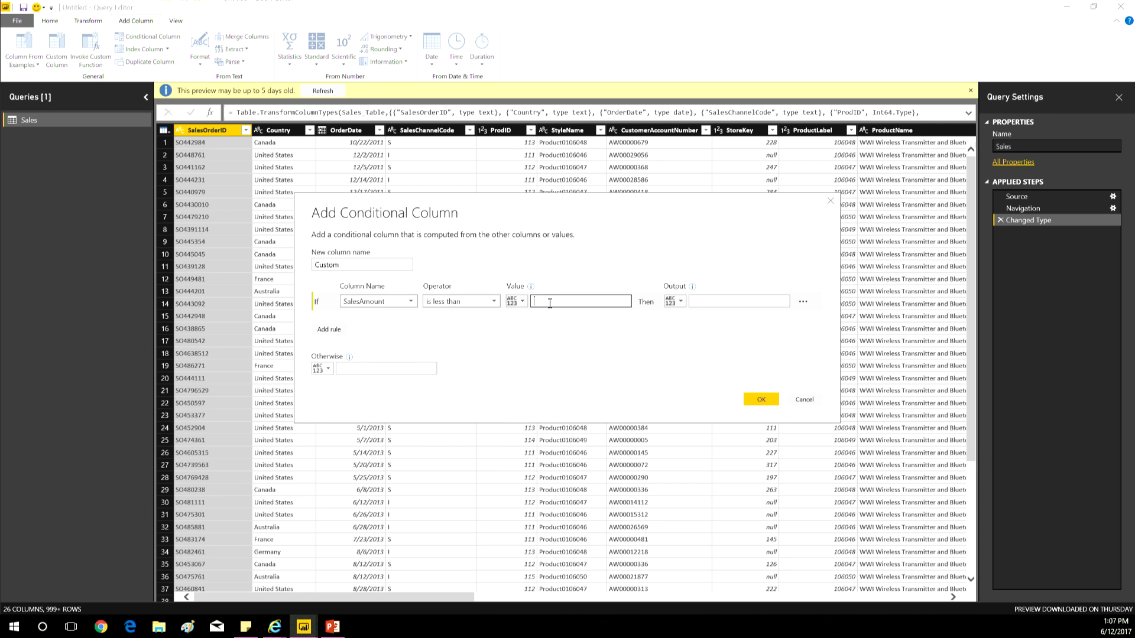
text(1000)
key(Tab)
text(S)
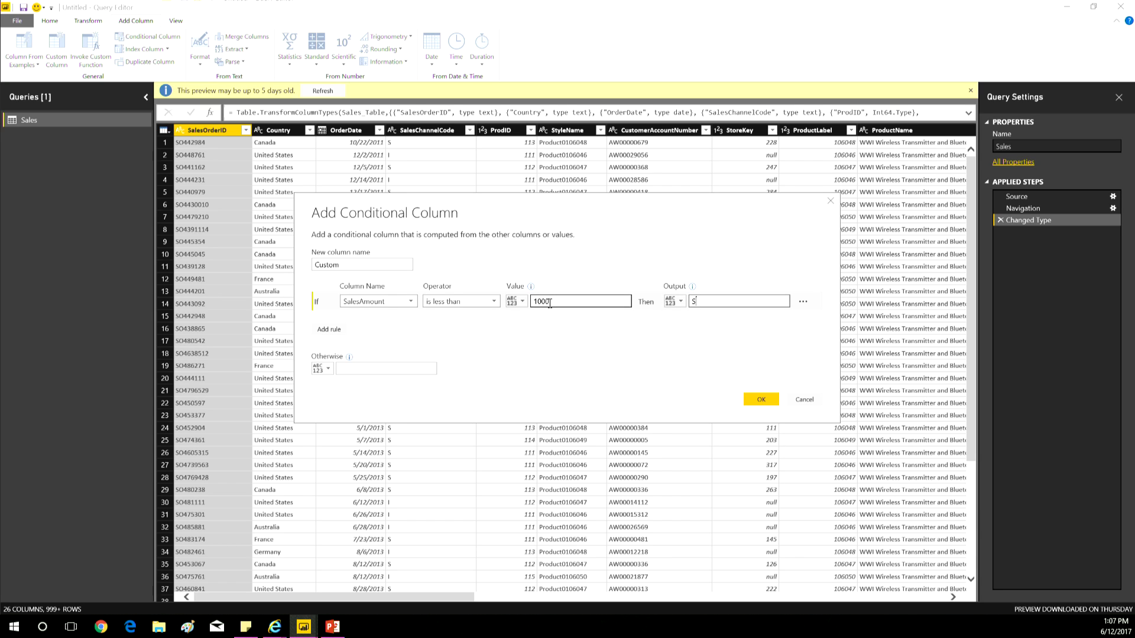
text(mall)
Add a second rule to the conditional column that outputs Medium if SalesAmount is less than 5000
click(328, 329)
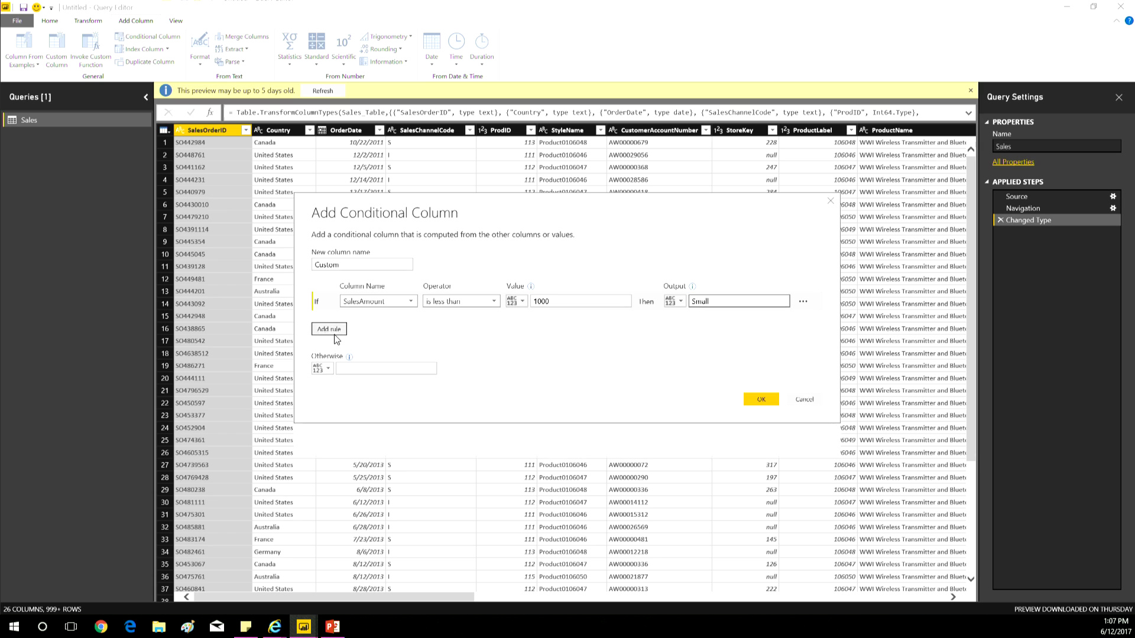
click(361, 320)
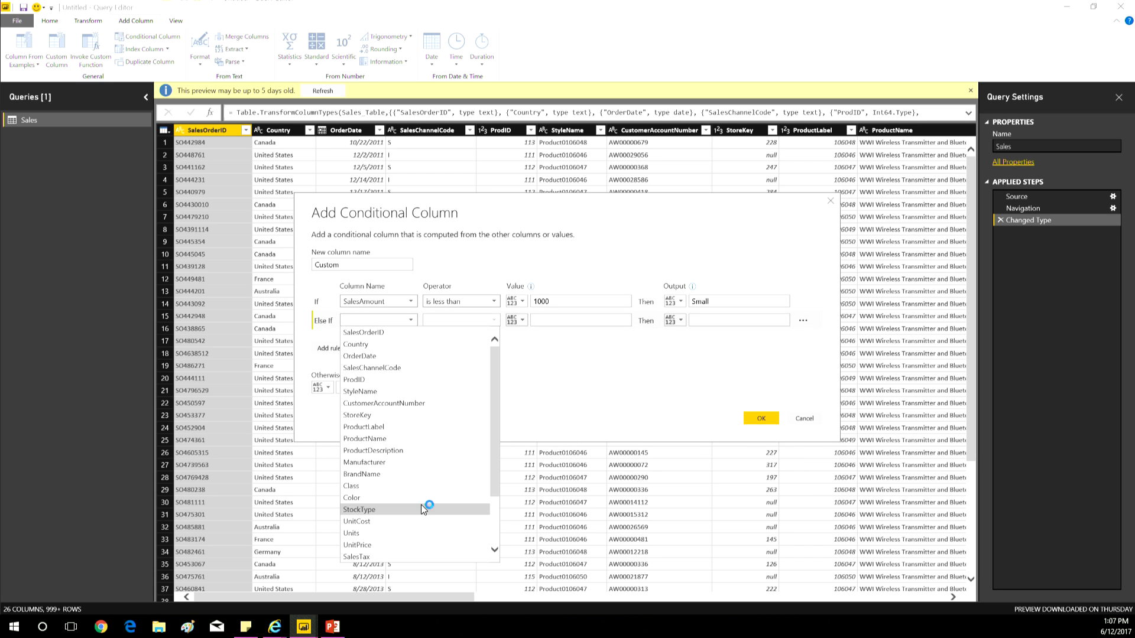
click(363, 509)
click(456, 324)
click(462, 380)
click(569, 319)
text(00)
key(Tab)
key(Tab)
text(Medium)
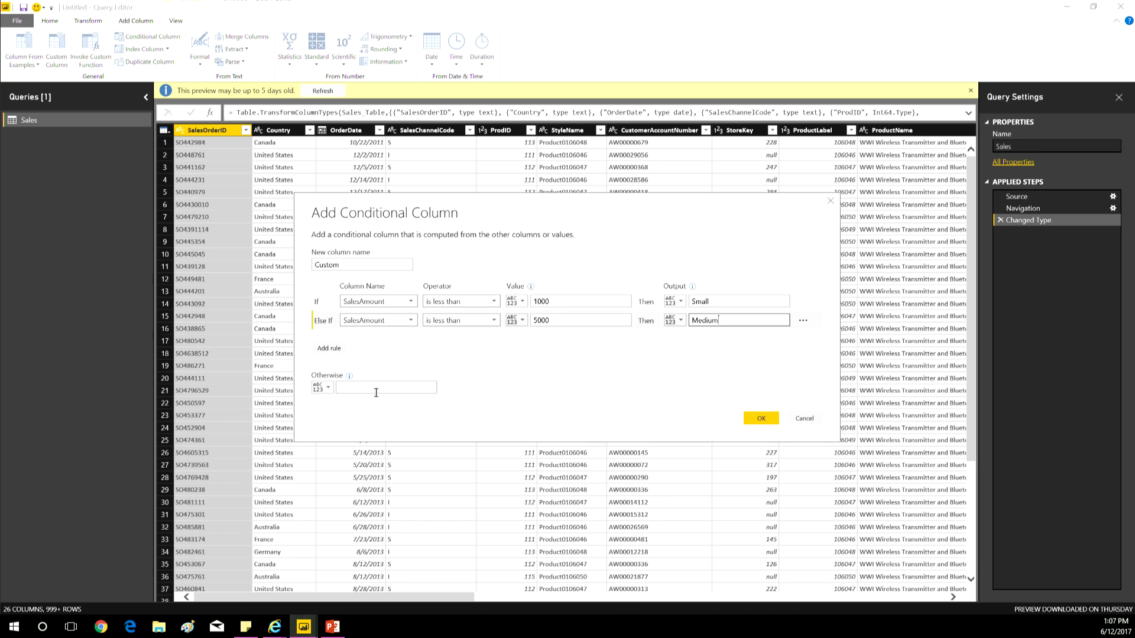
Set the conditional column's otherwise value to Large and create the column
click(375, 387)
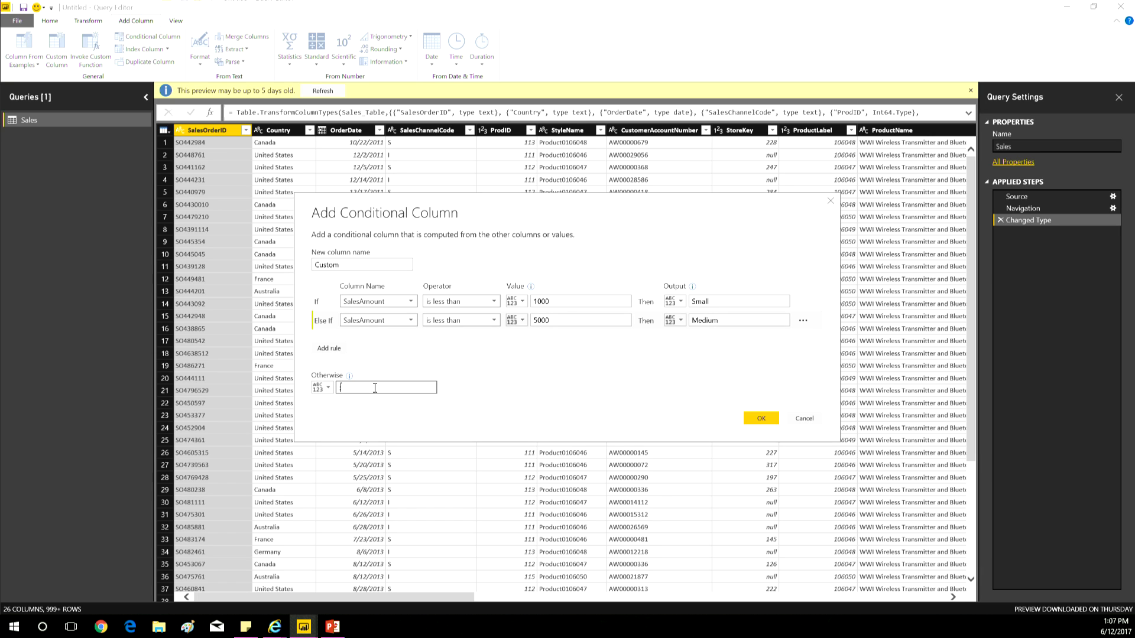
text(Large)
click(757, 421)
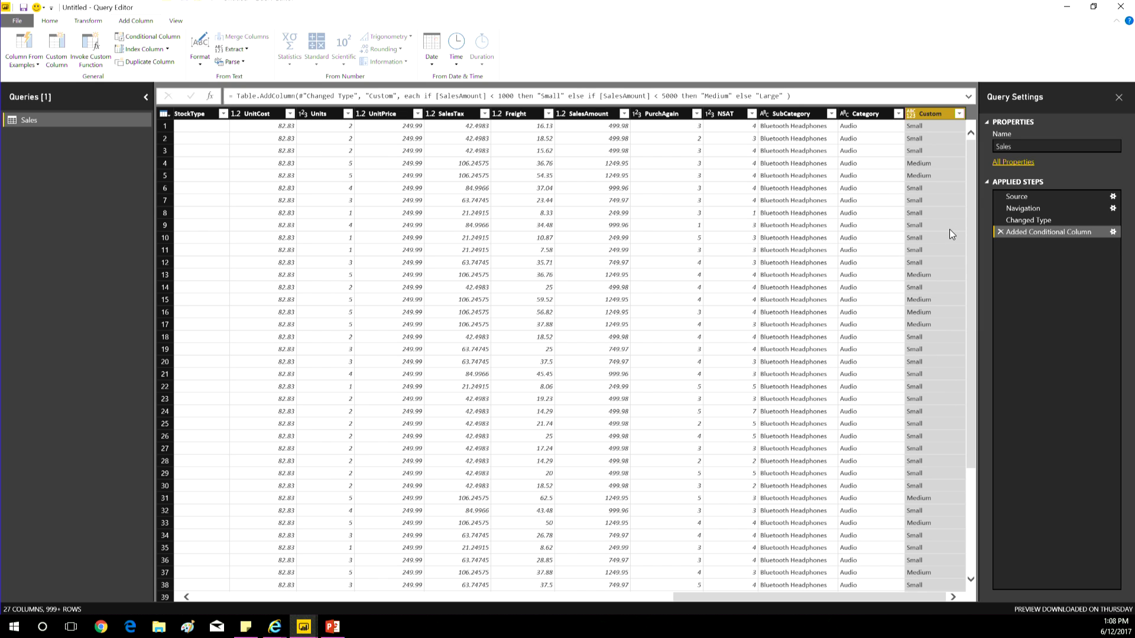
Rename the new Custom column as Sale Size
double_click(933, 115)
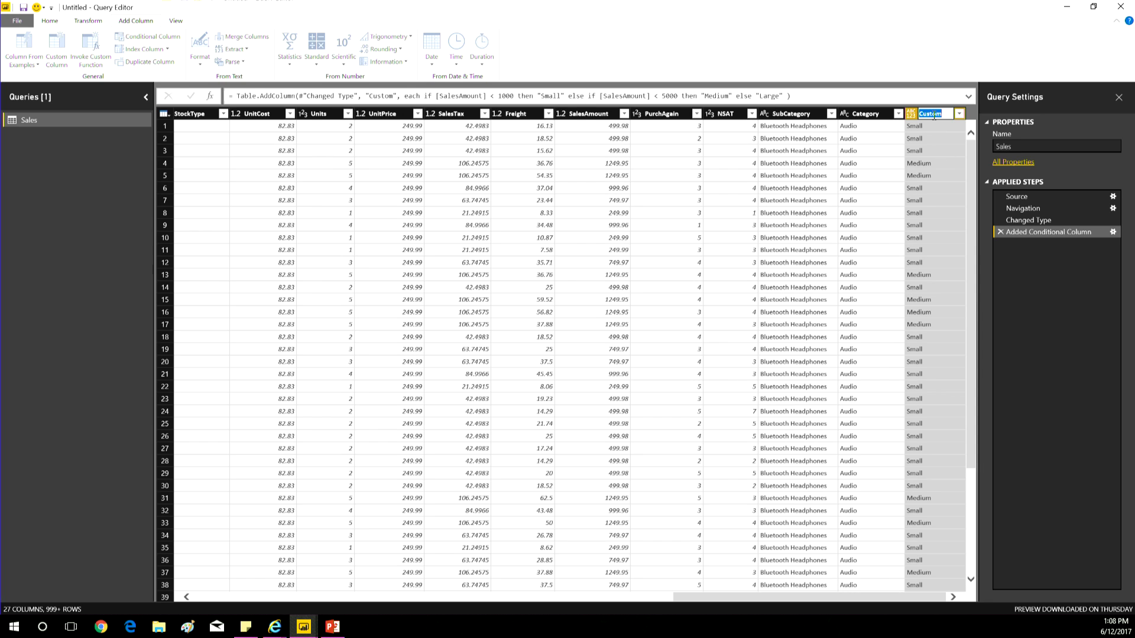
text(Sale Size)
key(Return)
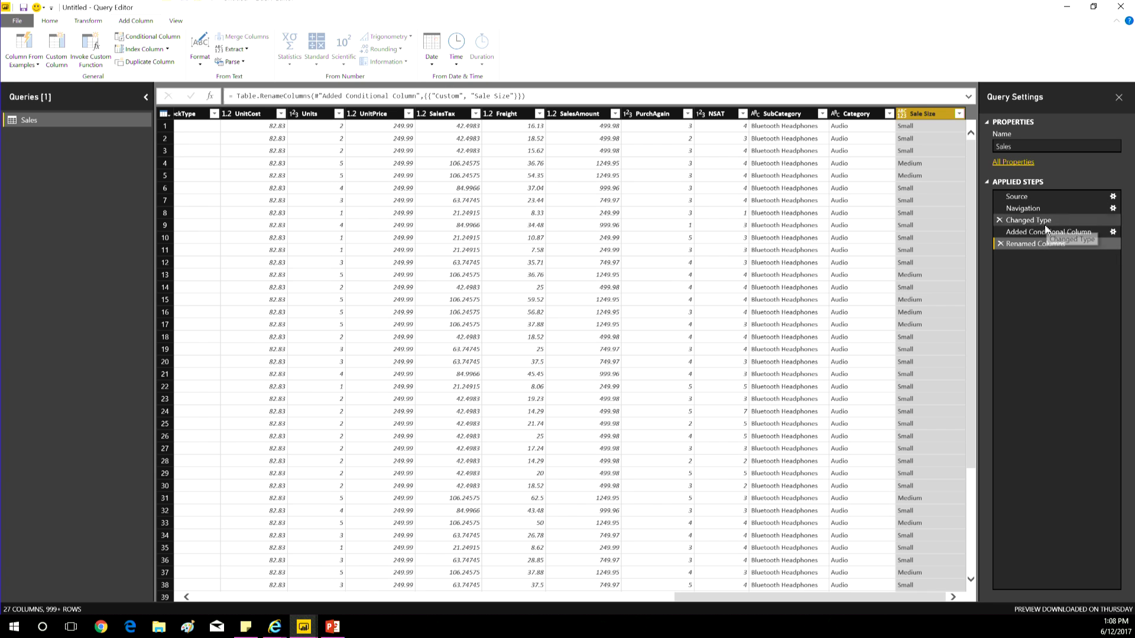
Review the applied steps Added Conditional Column and Changed Type, and return to Renamed Columns
click(1036, 232)
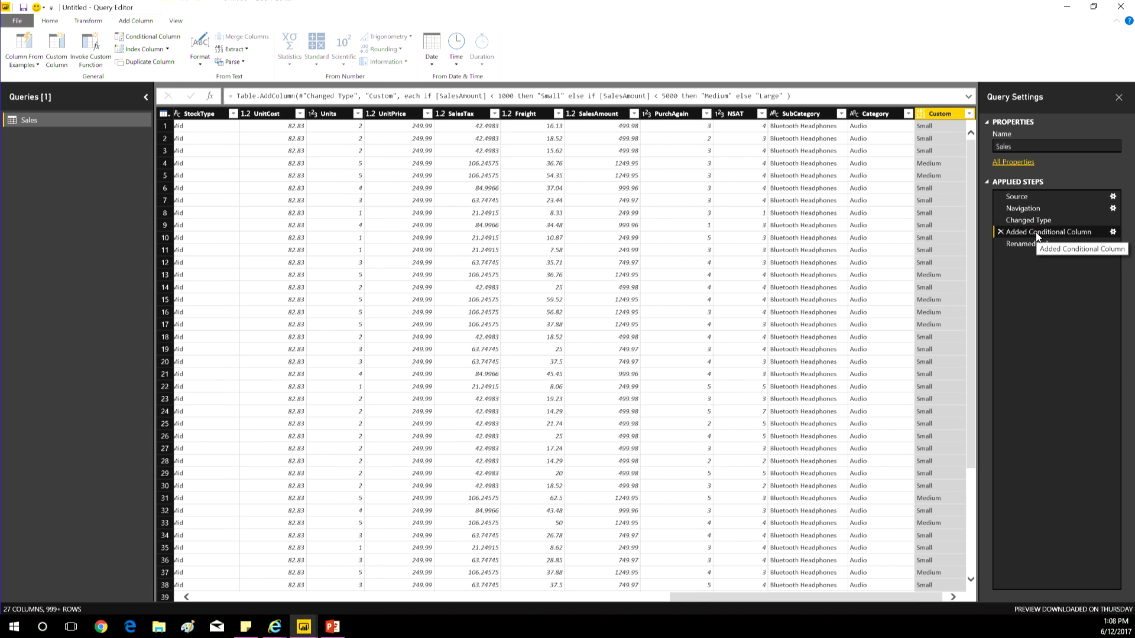
click(1031, 220)
click(1032, 231)
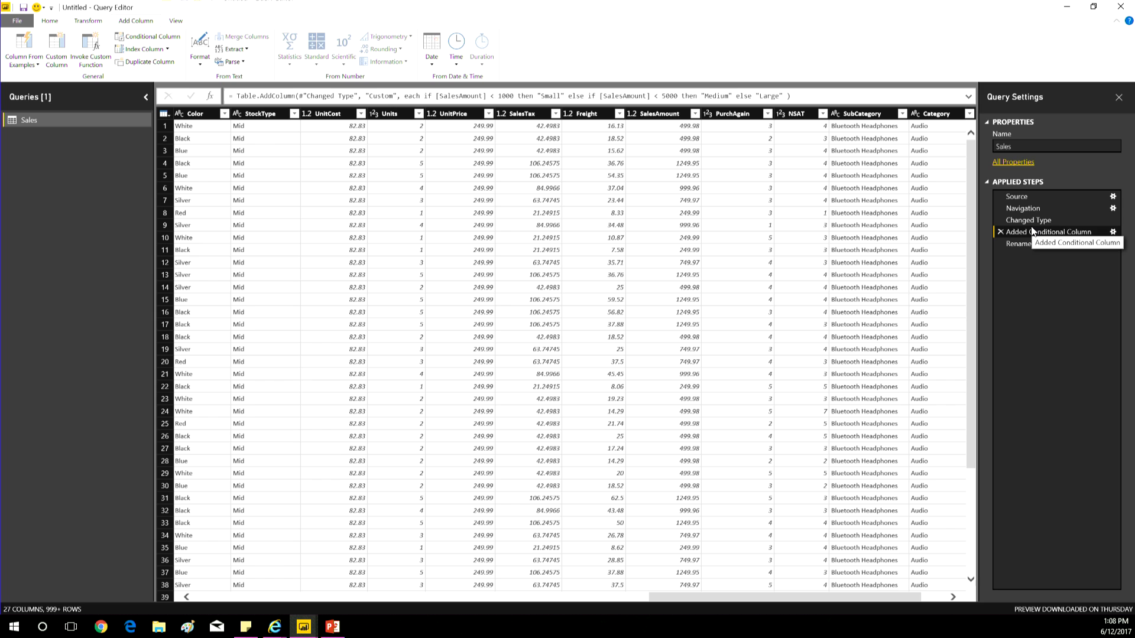
click(1027, 243)
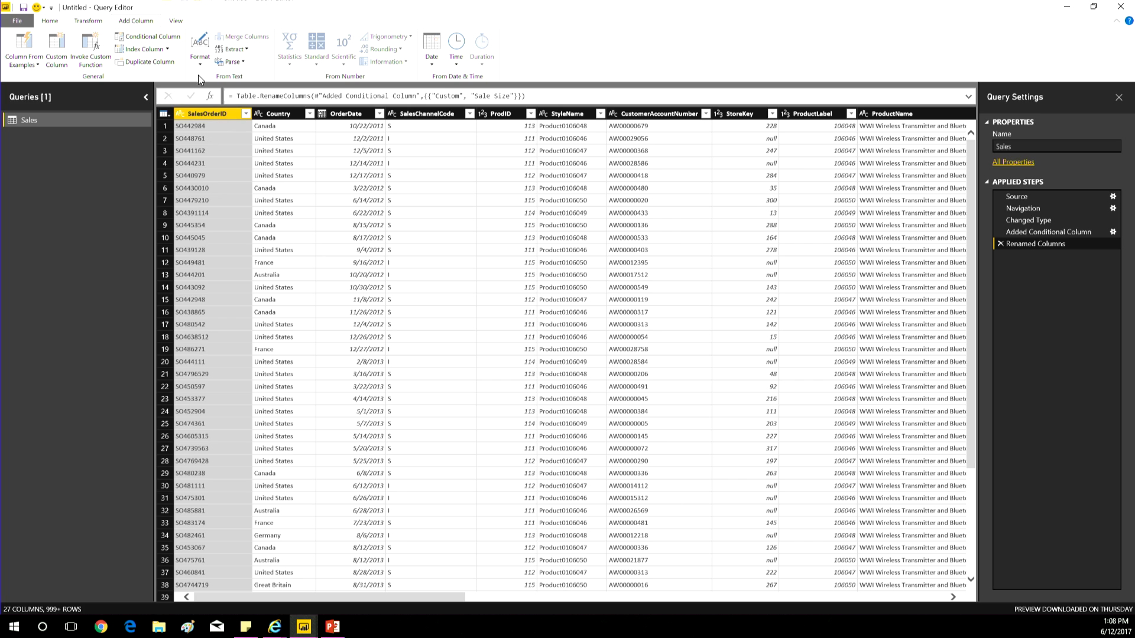
Close the Query Editor with its changes applied, and show the loaded Sales table in the data view
click(54, 24)
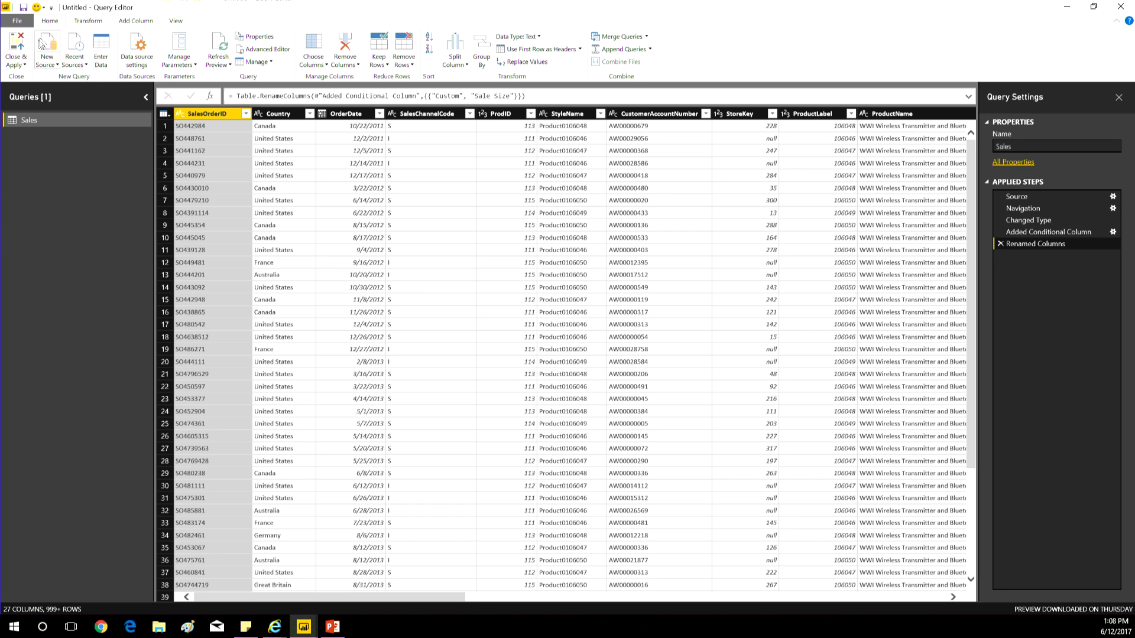
click(17, 48)
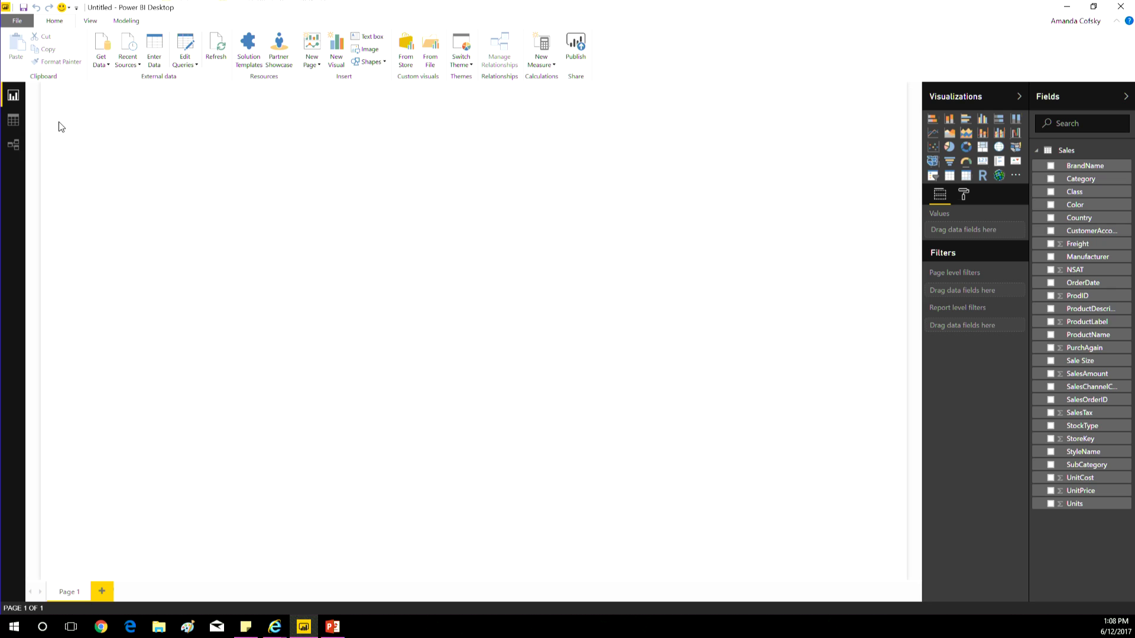
click(13, 121)
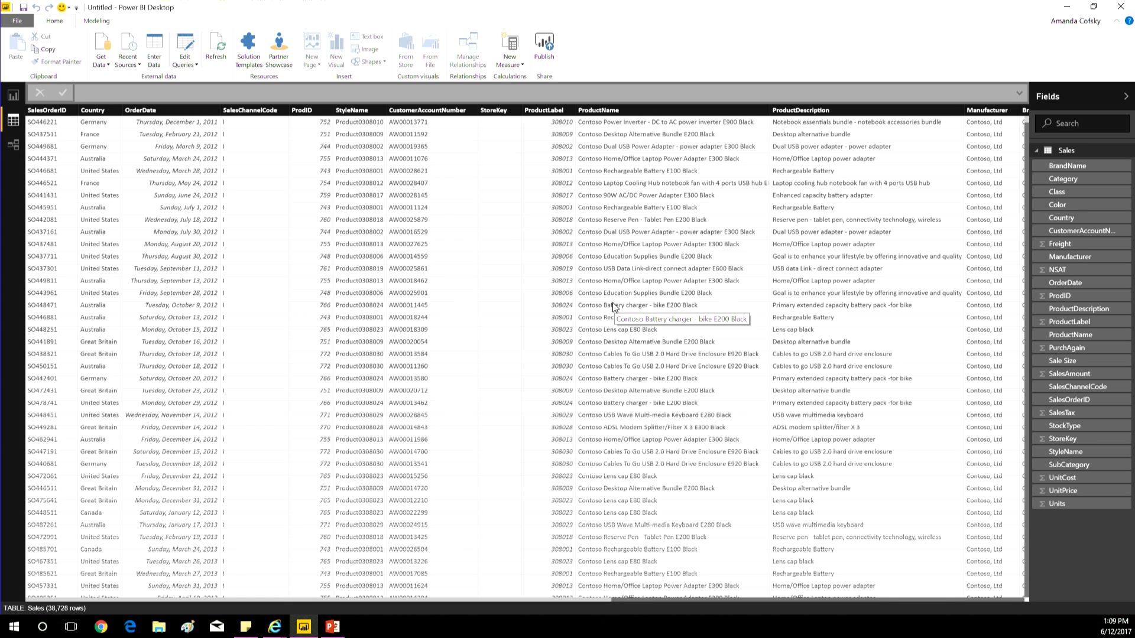
Return to the report view, add an empty clustered column chart and move it to the right side of the page
click(14, 96)
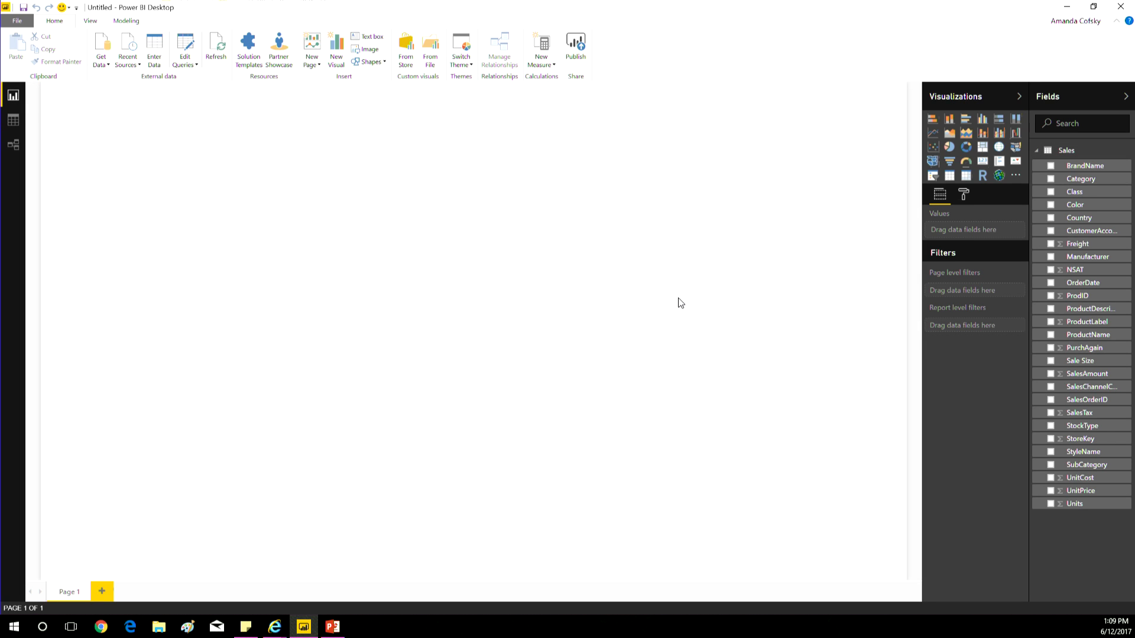
click(982, 122)
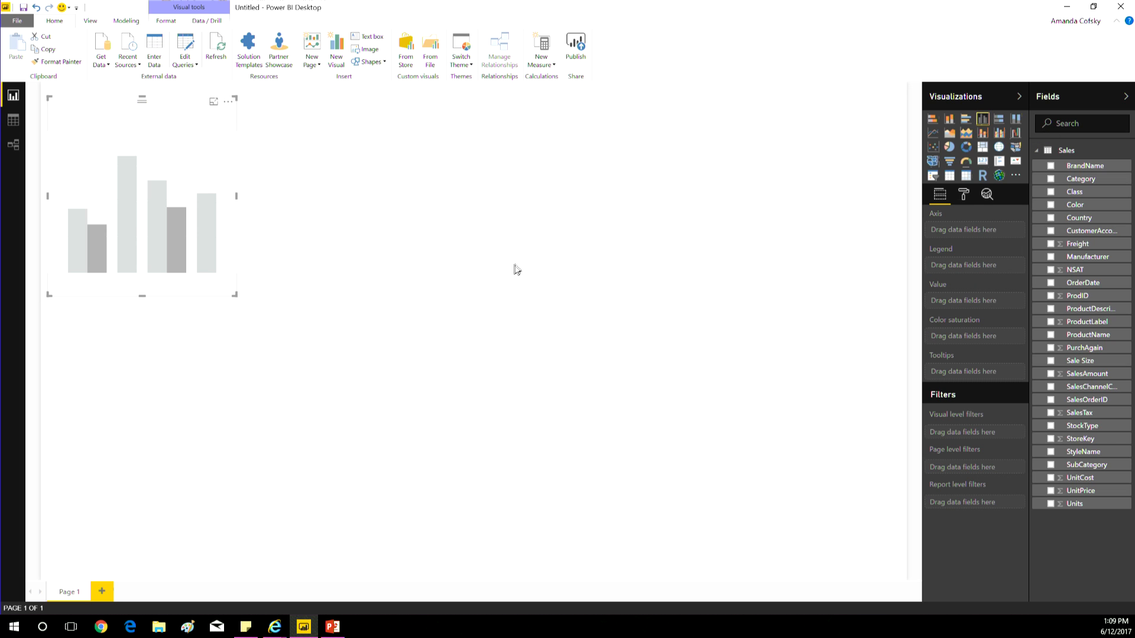
drag(217, 195, 866, 274)
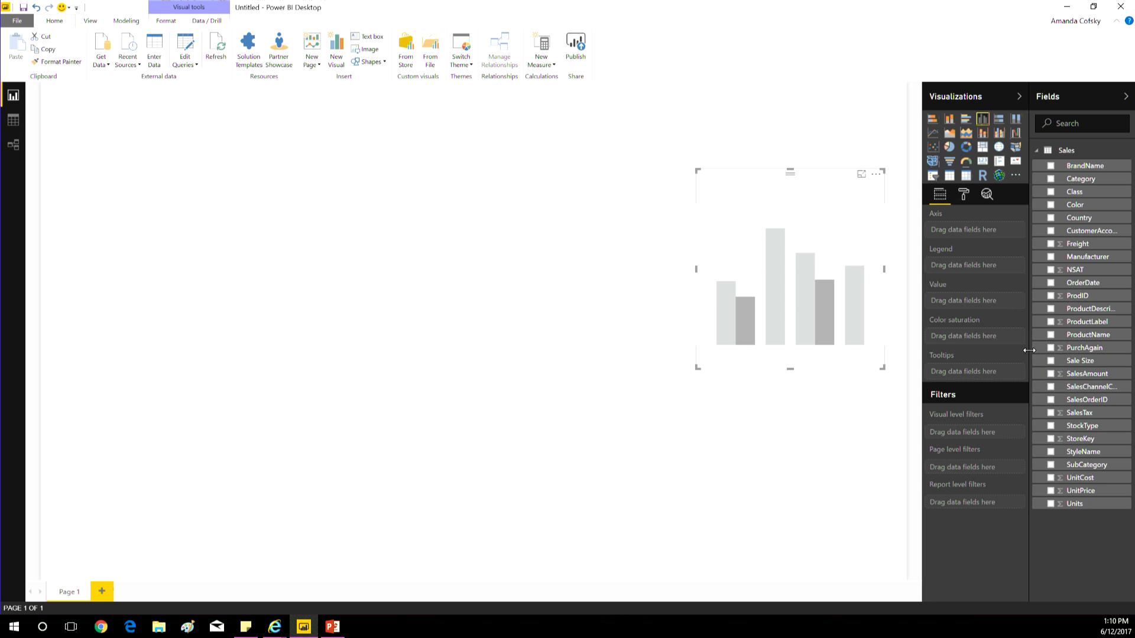
Plot SalesAmount by Sale Size in the column chart and enlarge the chart slightly
drag(1071, 376, 995, 302)
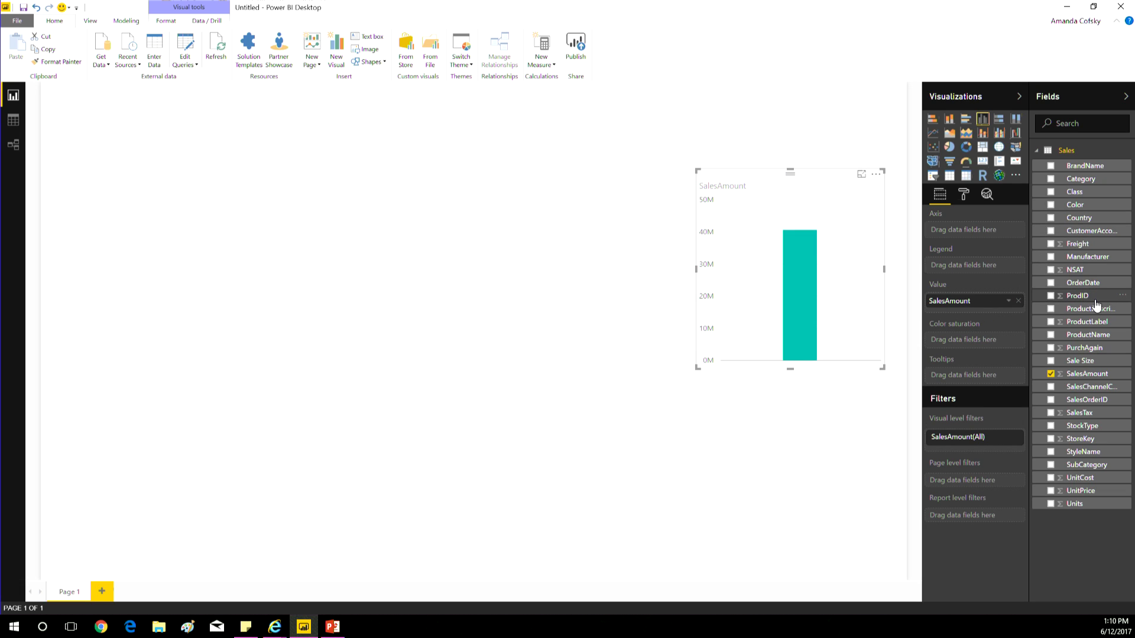
drag(1091, 365, 981, 235)
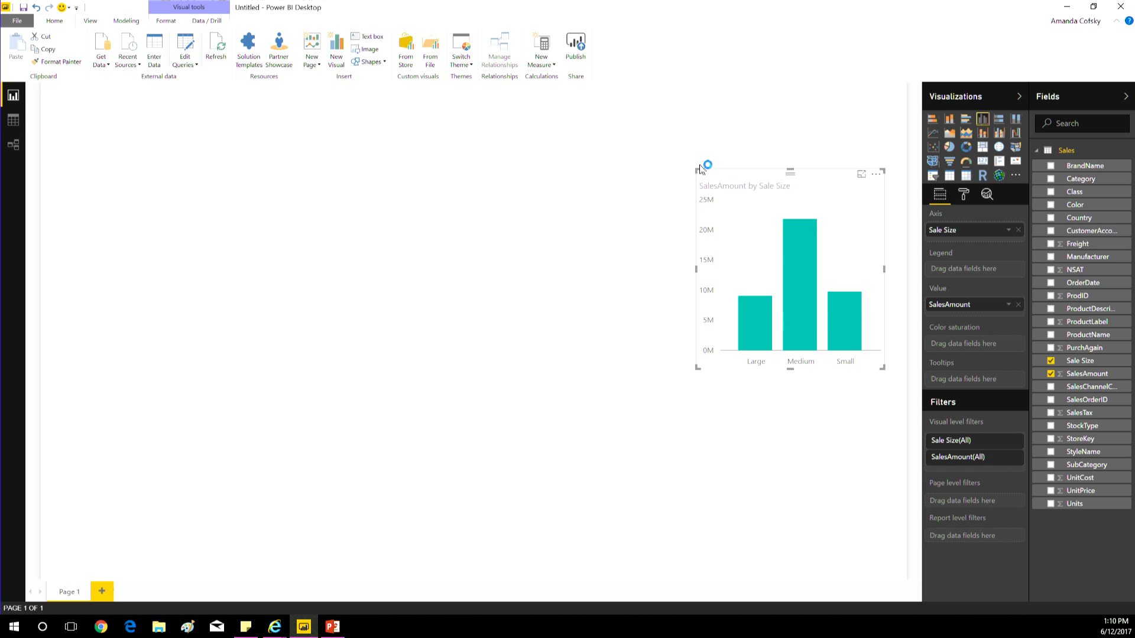
drag(698, 170, 692, 136)
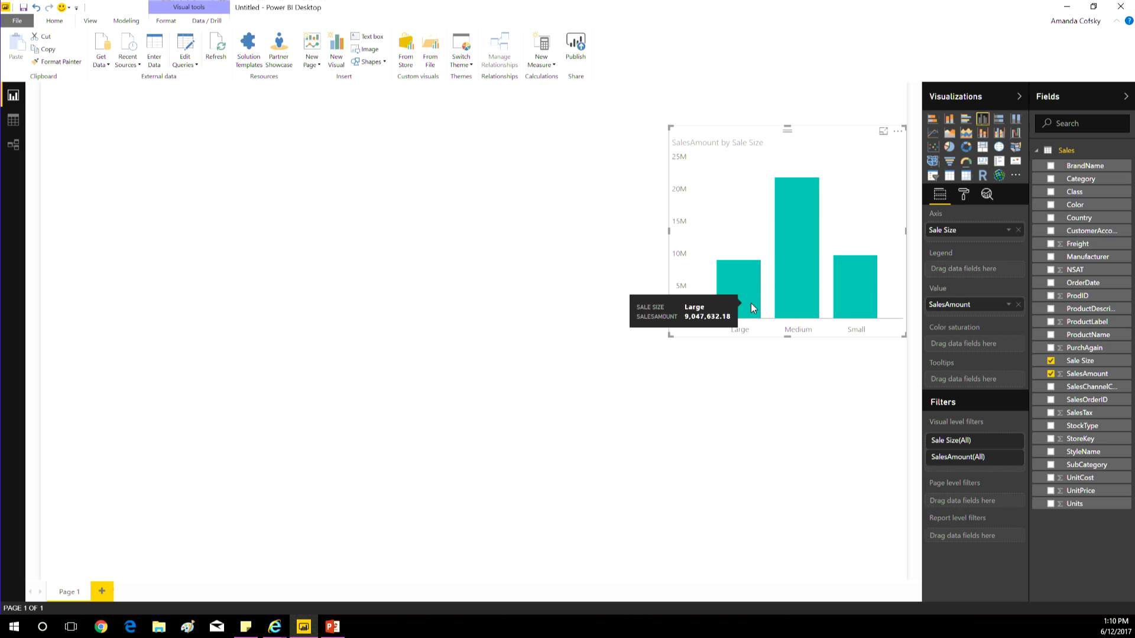
mouse_move(861, 312)
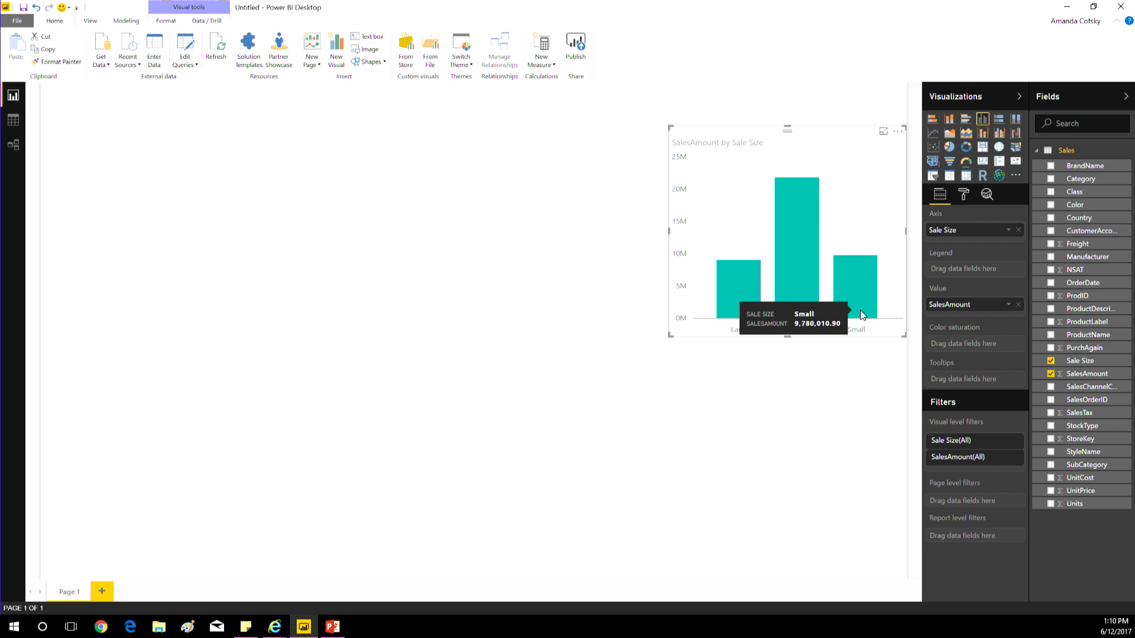
Try Average as the aggregation of SalesAmount in the column chart, and restore Sum
click(1009, 305)
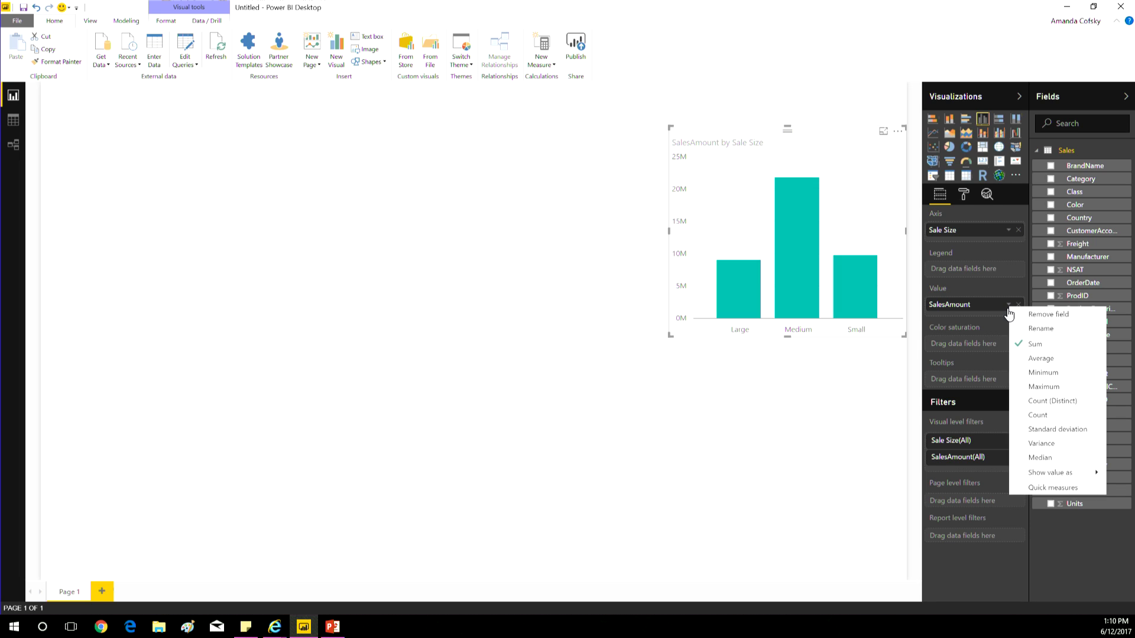
click(1041, 360)
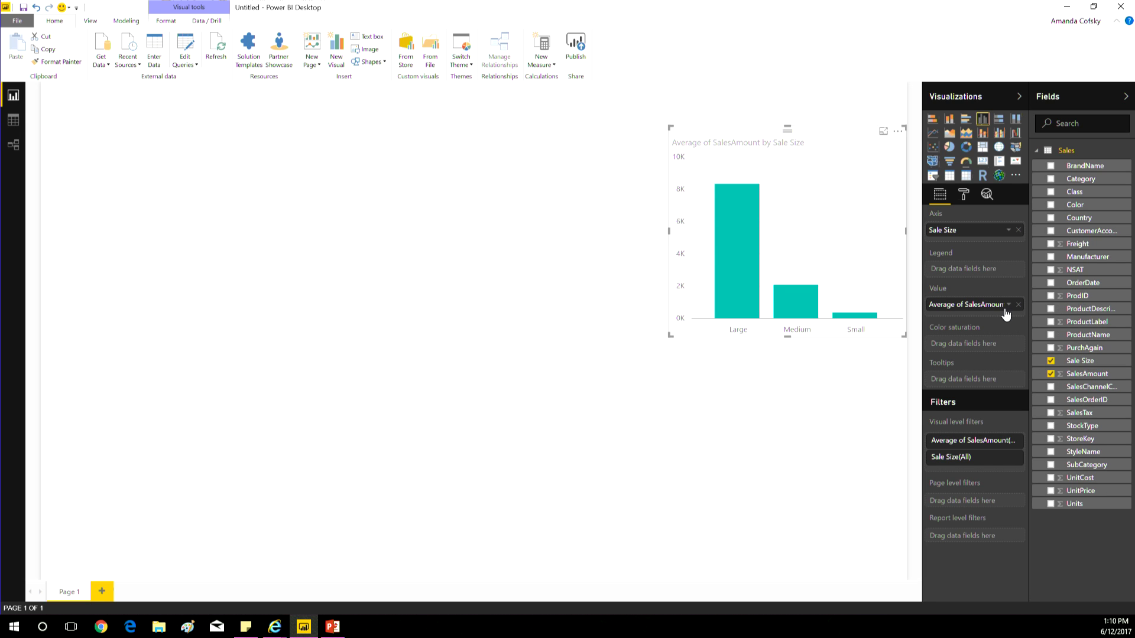
click(1009, 304)
click(1029, 344)
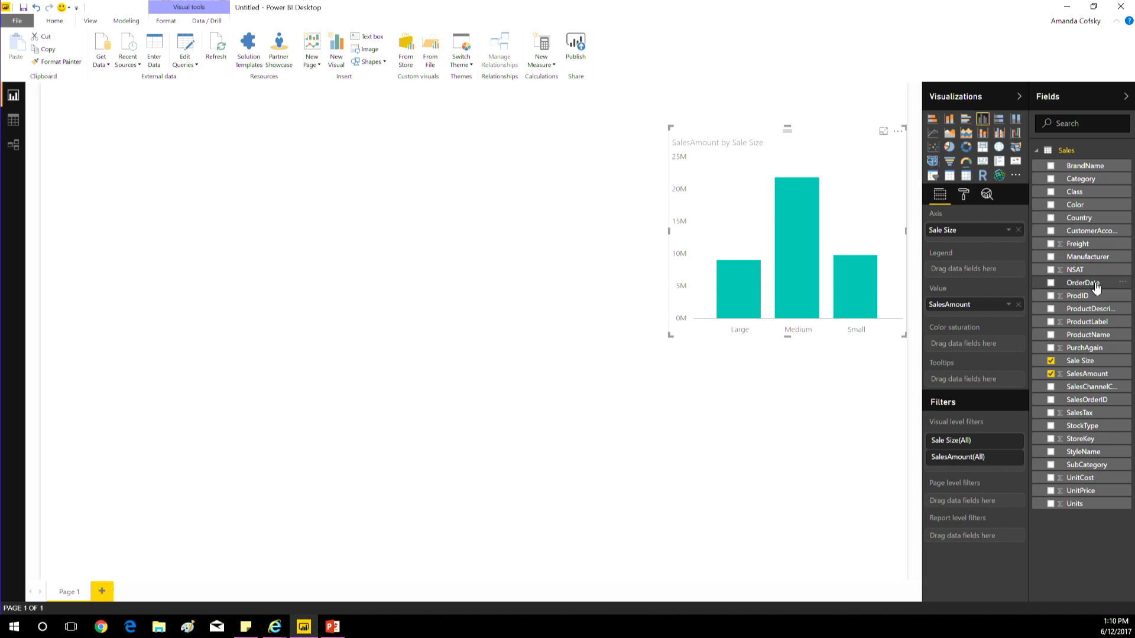
Split the column chart by Class as the legend and move the chart to the upper part of the page
right_click(1087, 200)
drag(1087, 199, 987, 273)
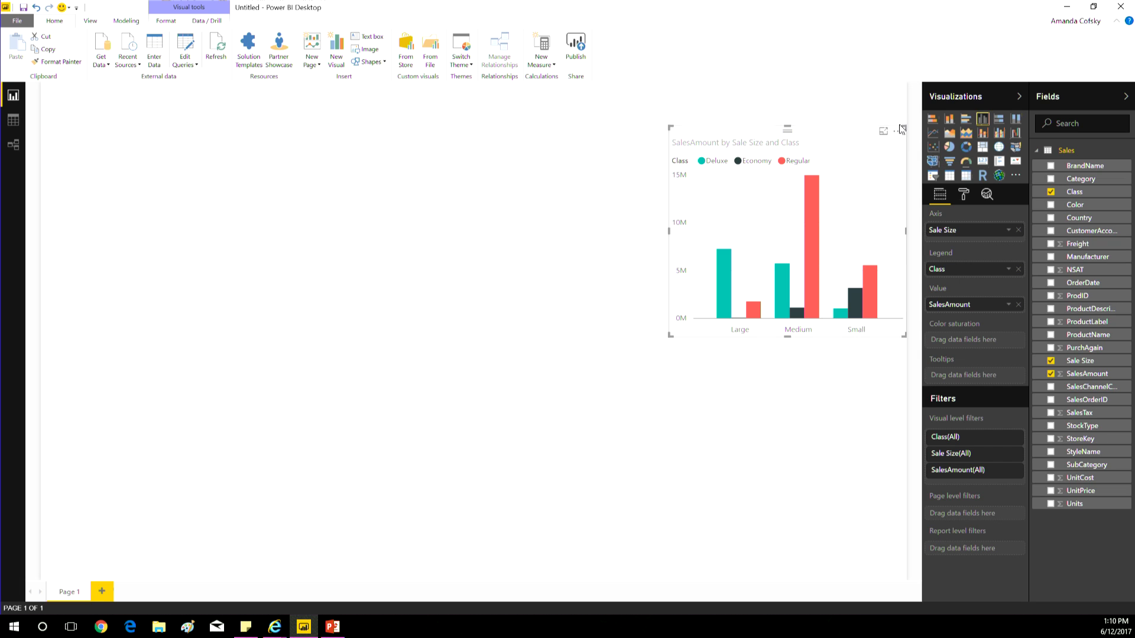
drag(709, 137, 691, 110)
click(660, 374)
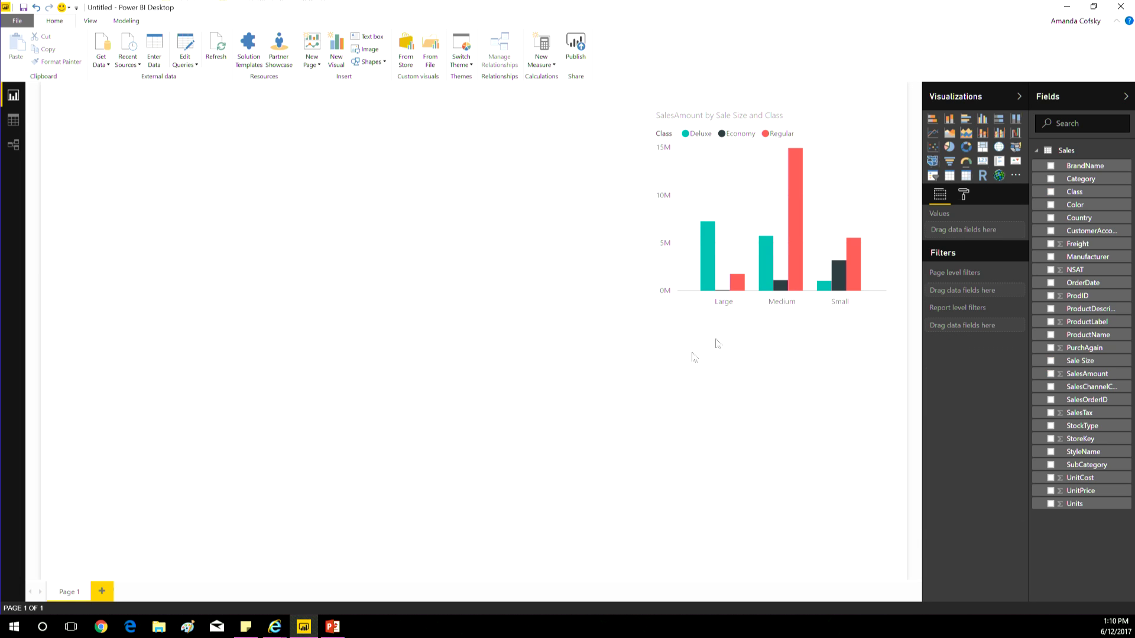
Add a line chart across the lower part of the page, with OrderDate as axis and Units as values
click(933, 134)
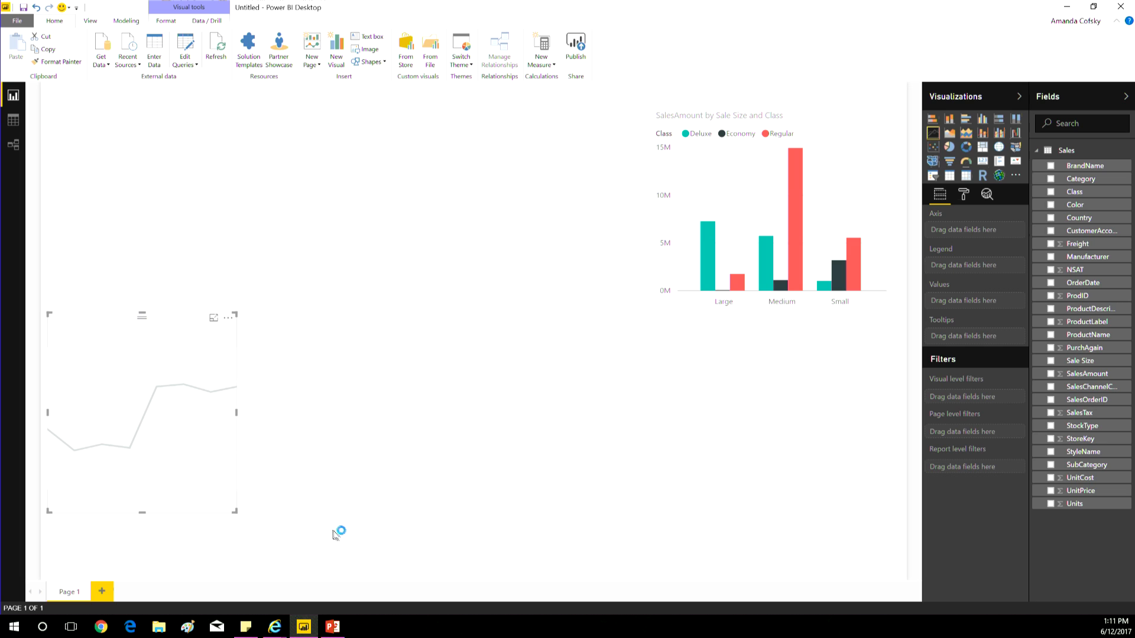
drag(237, 513, 904, 580)
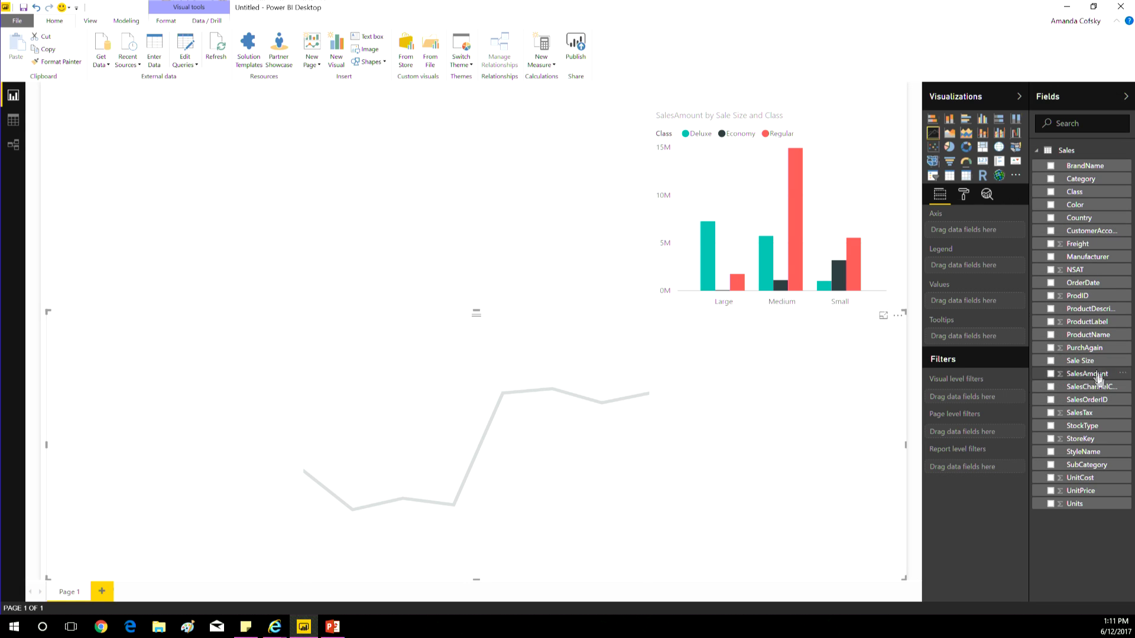
drag(1097, 290, 988, 237)
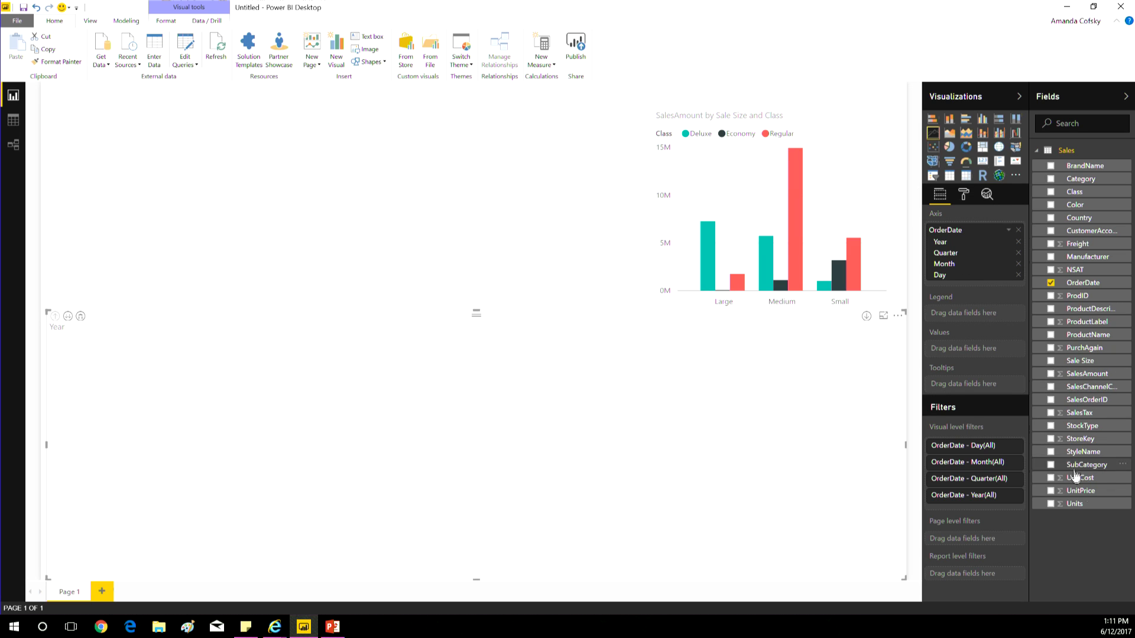
drag(1091, 510, 993, 356)
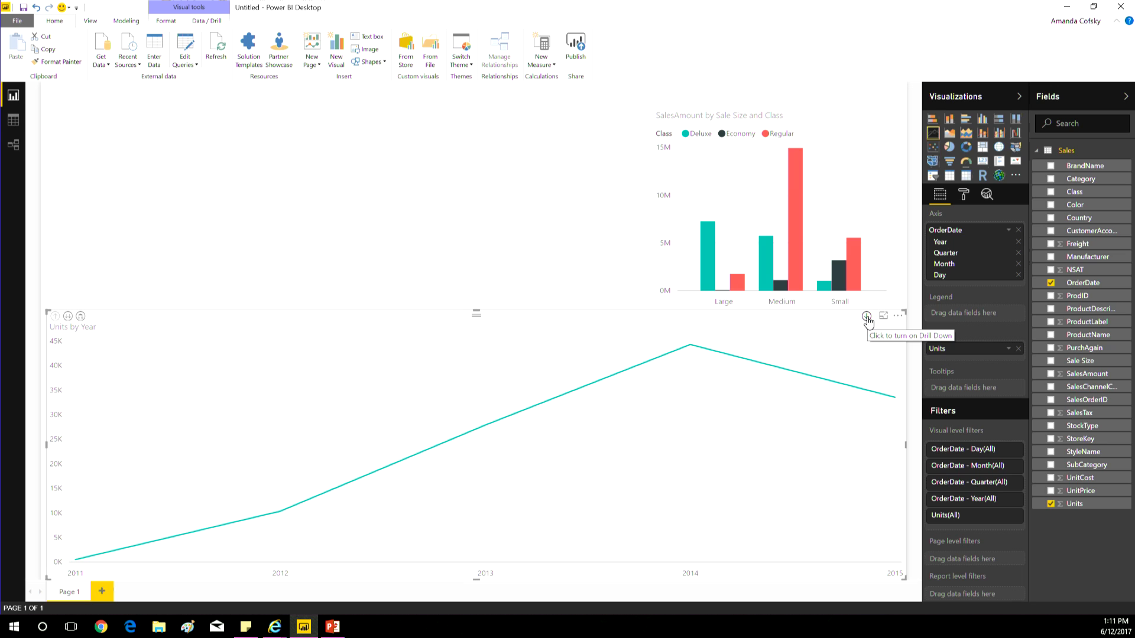
Expand the line chart's date hierarchy by two levels to show Units by year, quarter and month
click(81, 317)
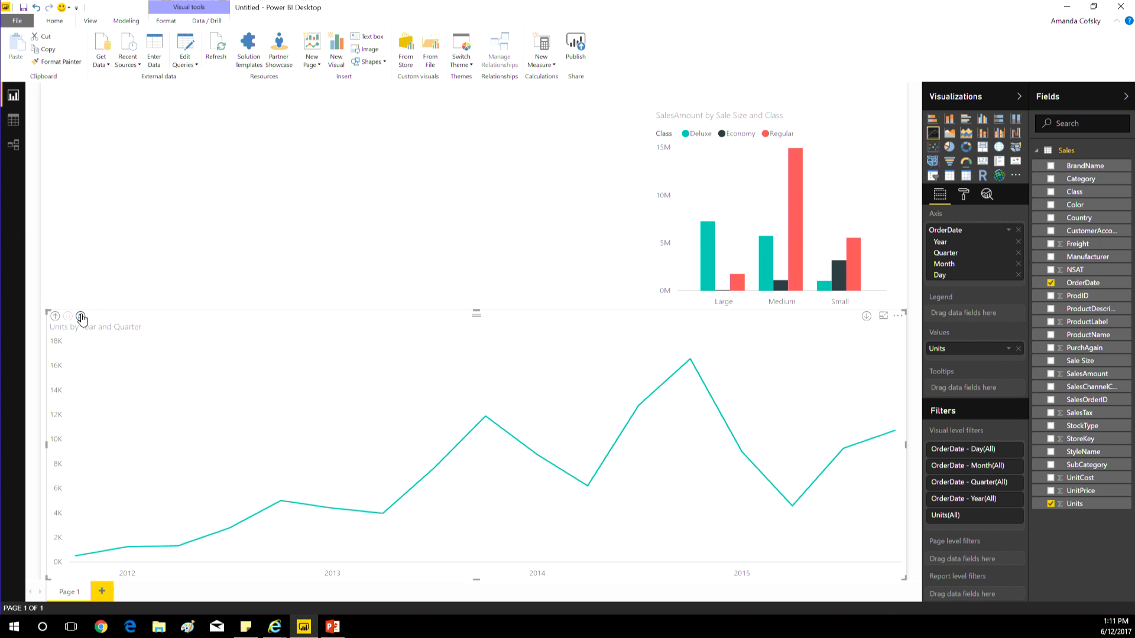
click(81, 318)
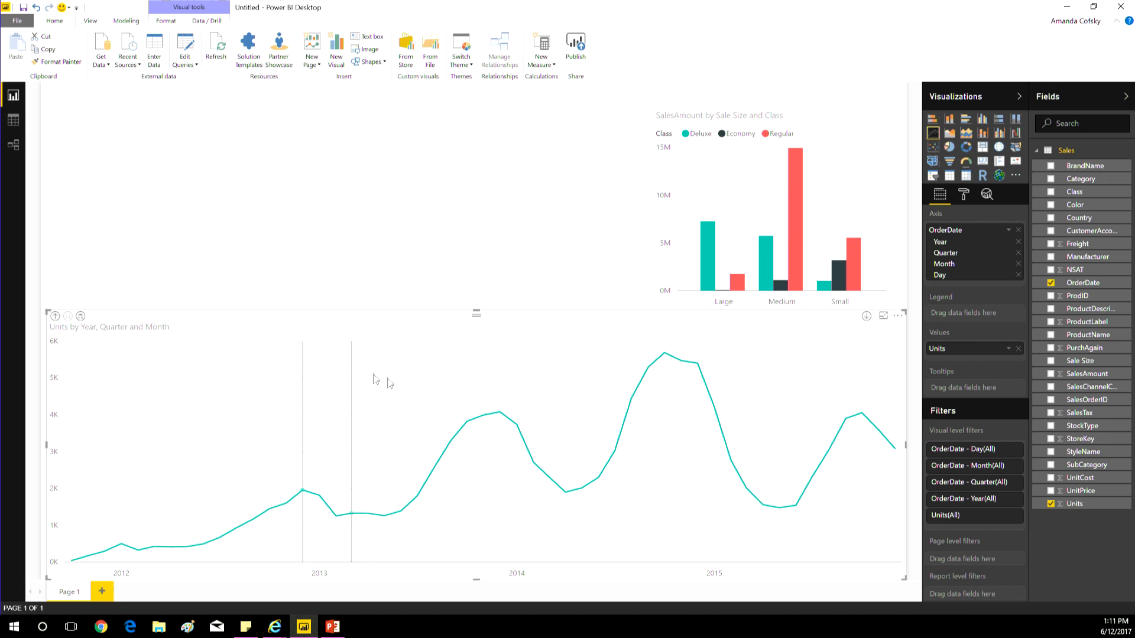
click(456, 248)
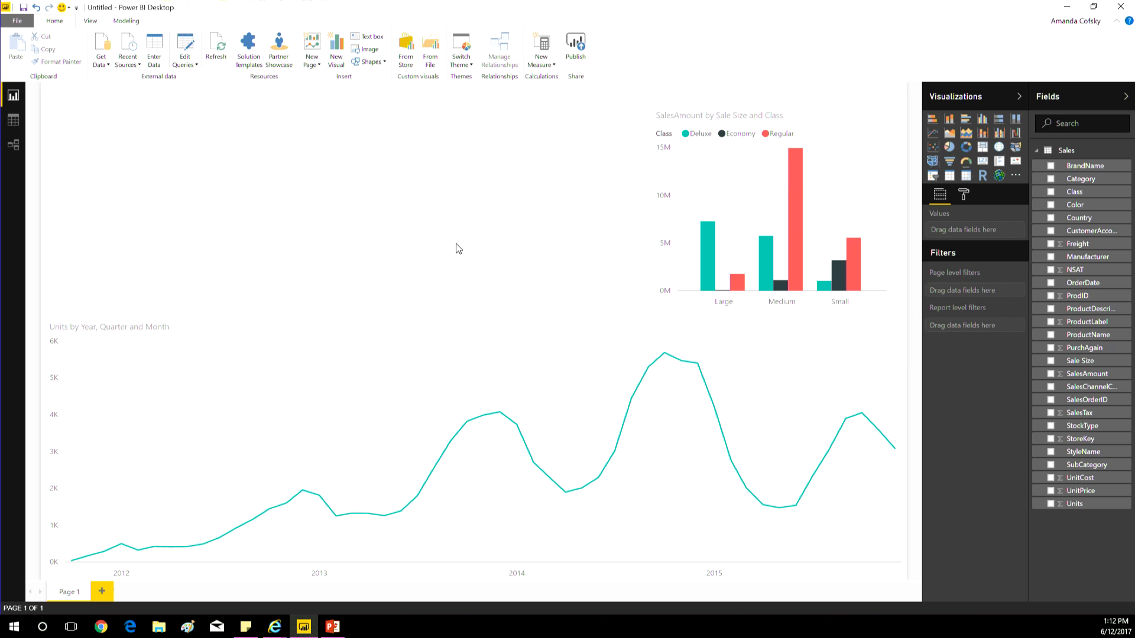
Cross-filter the line chart by the Medium Regular column and by the Small Economy column to compare the trends
click(735, 204)
click(796, 232)
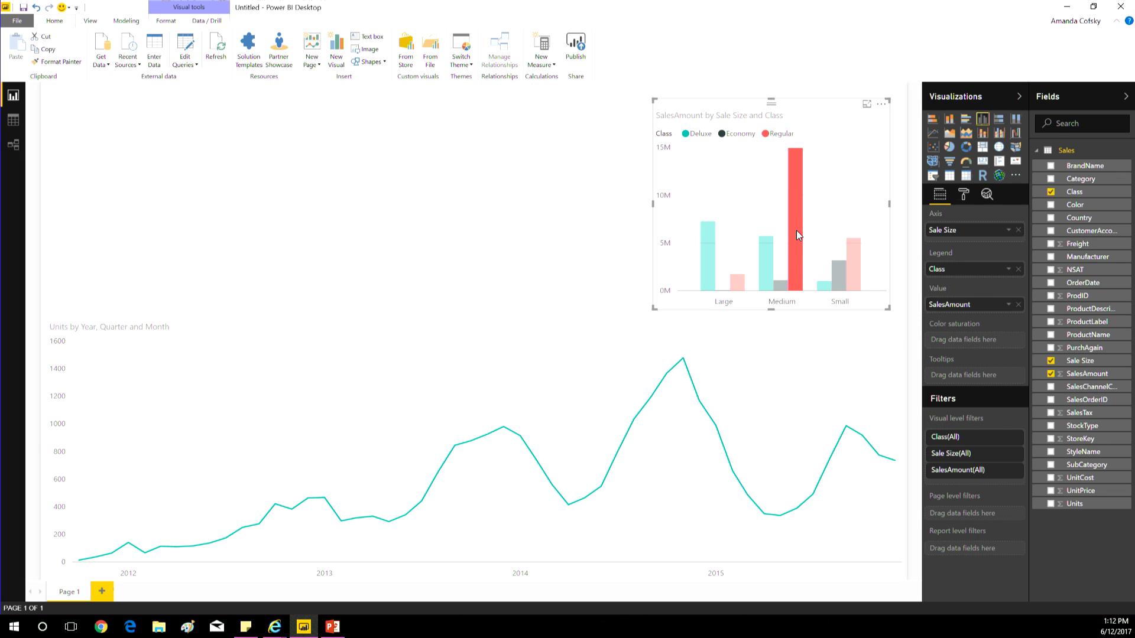
mouse_move(793, 291)
click(855, 281)
click(844, 286)
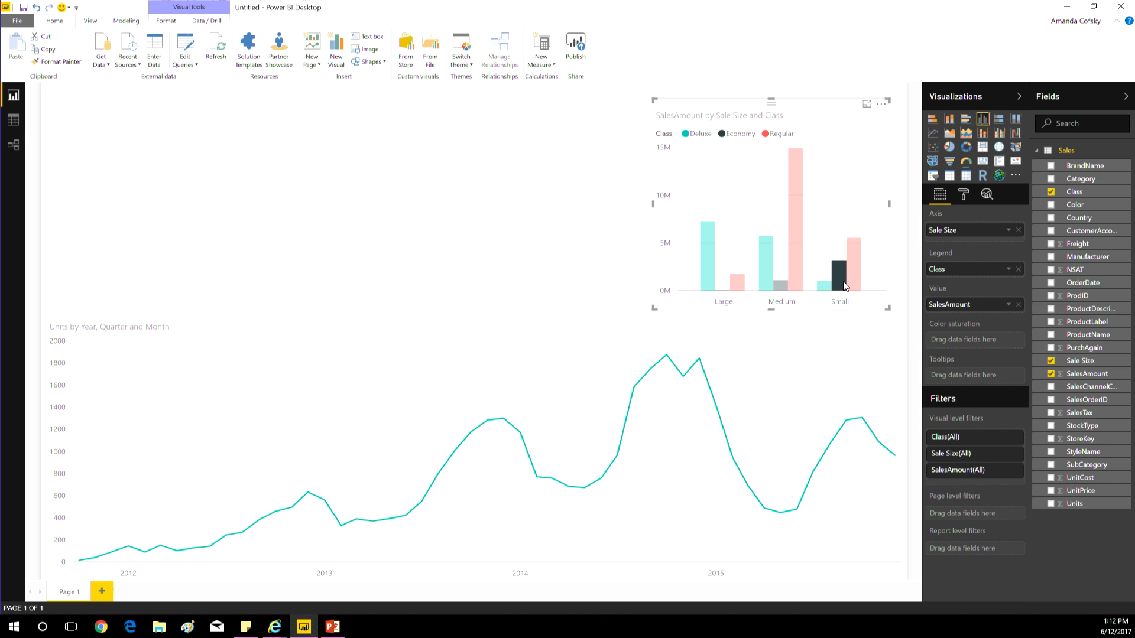
Lower the line chart's upper edge, clear the column highlight, and widen the column chart toward the middle of the page
click(813, 374)
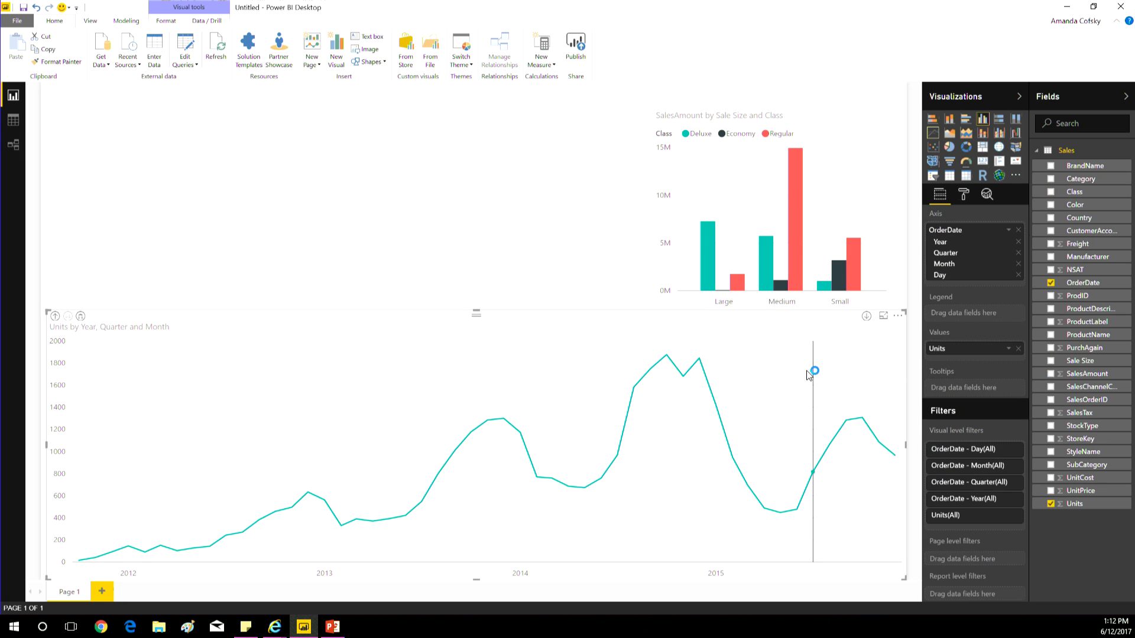
drag(476, 311, 481, 335)
click(653, 273)
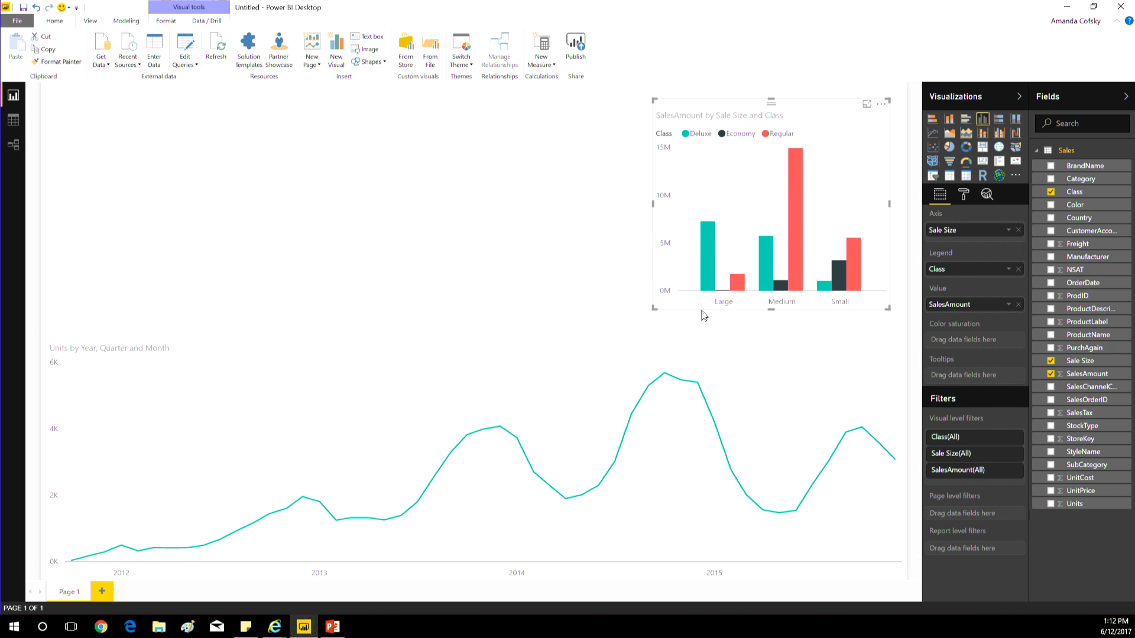
drag(654, 308, 476, 320)
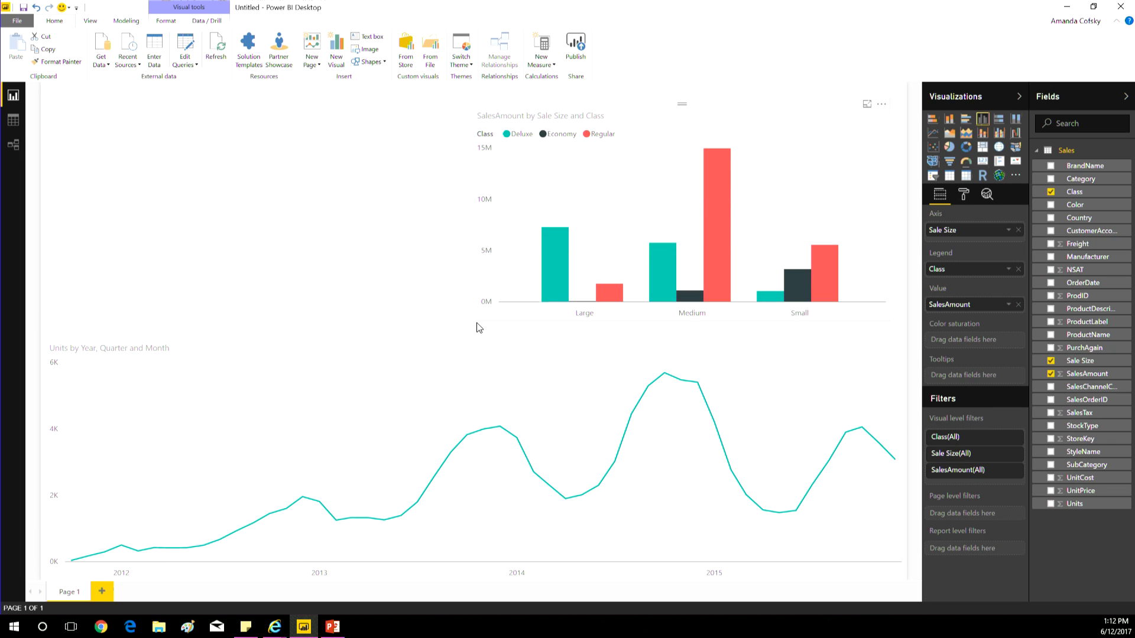
Add a forecast to the line chart with a length of 10 points and a 95% confidence interval
click(492, 367)
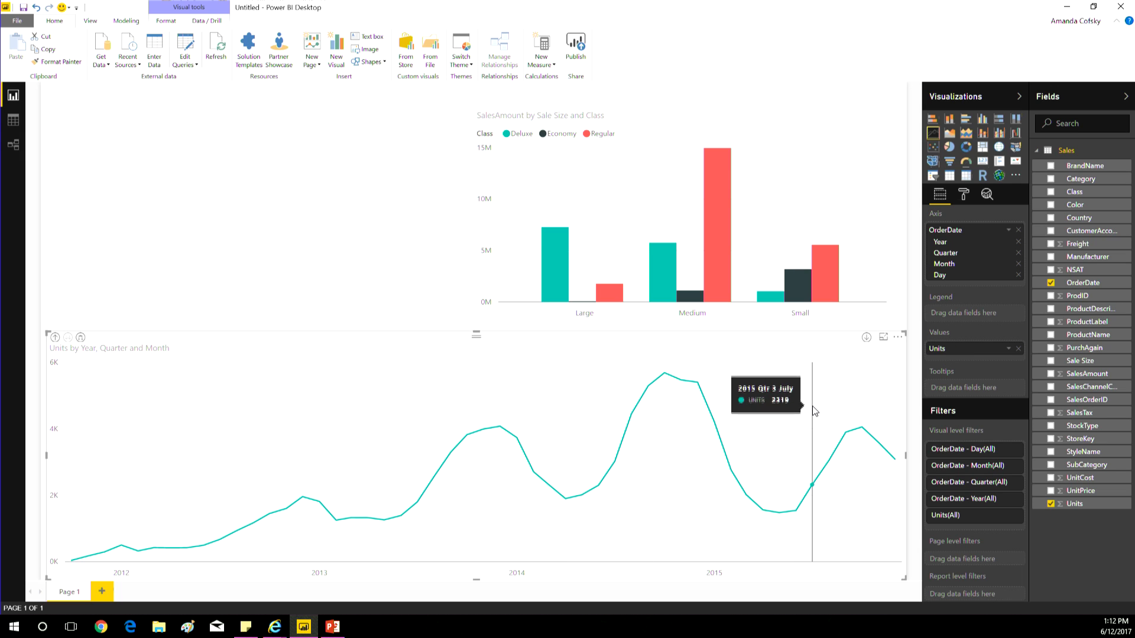
click(988, 197)
click(965, 369)
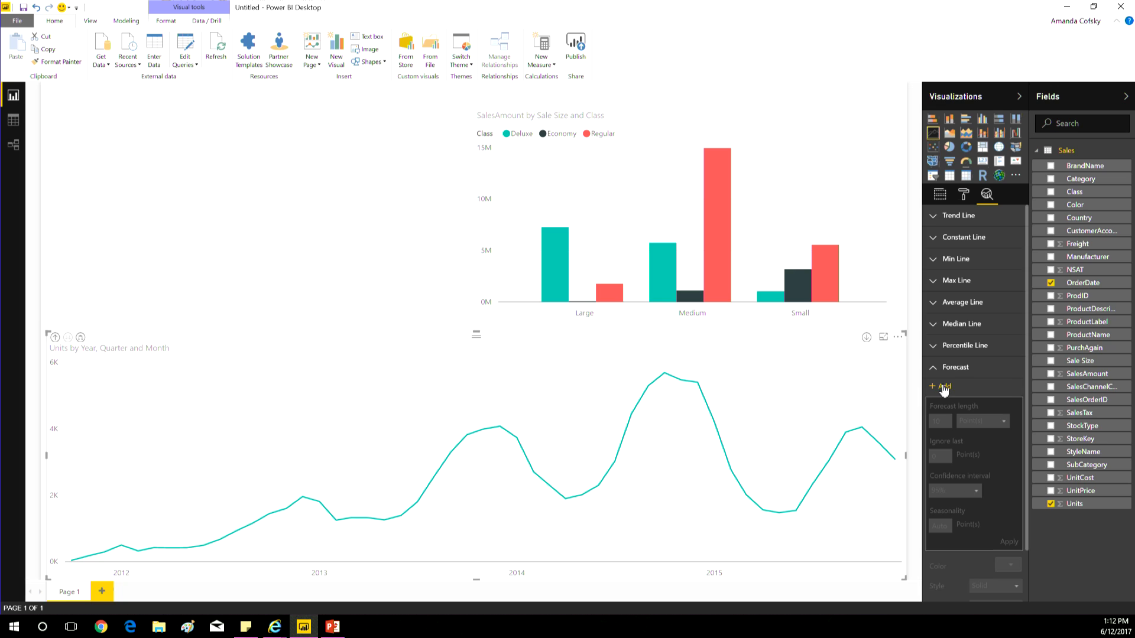
click(943, 388)
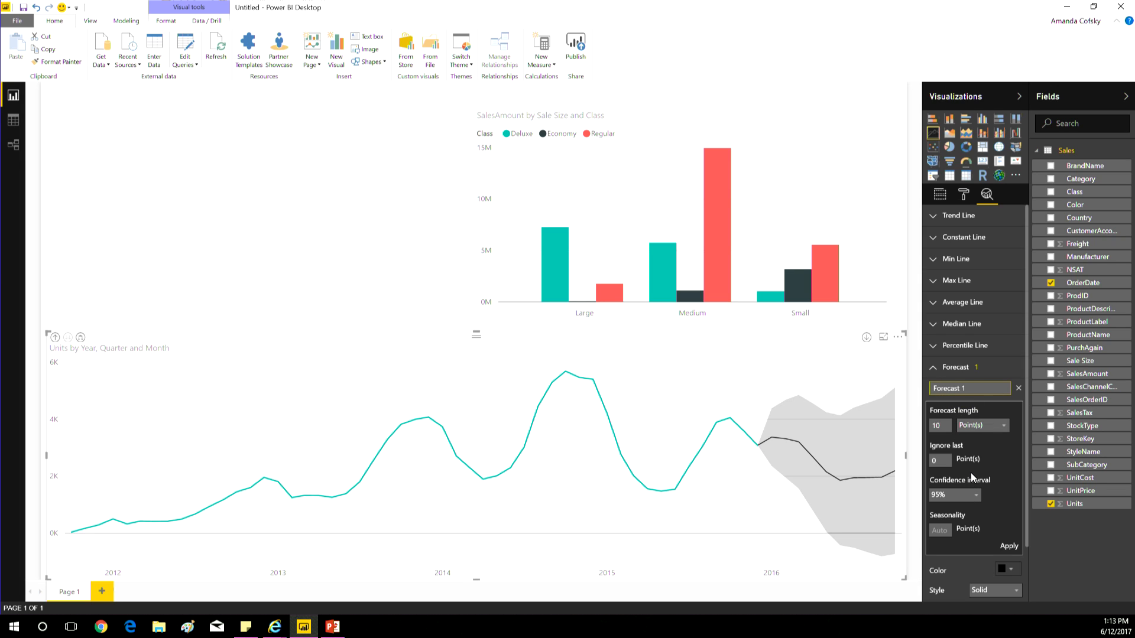
click(985, 368)
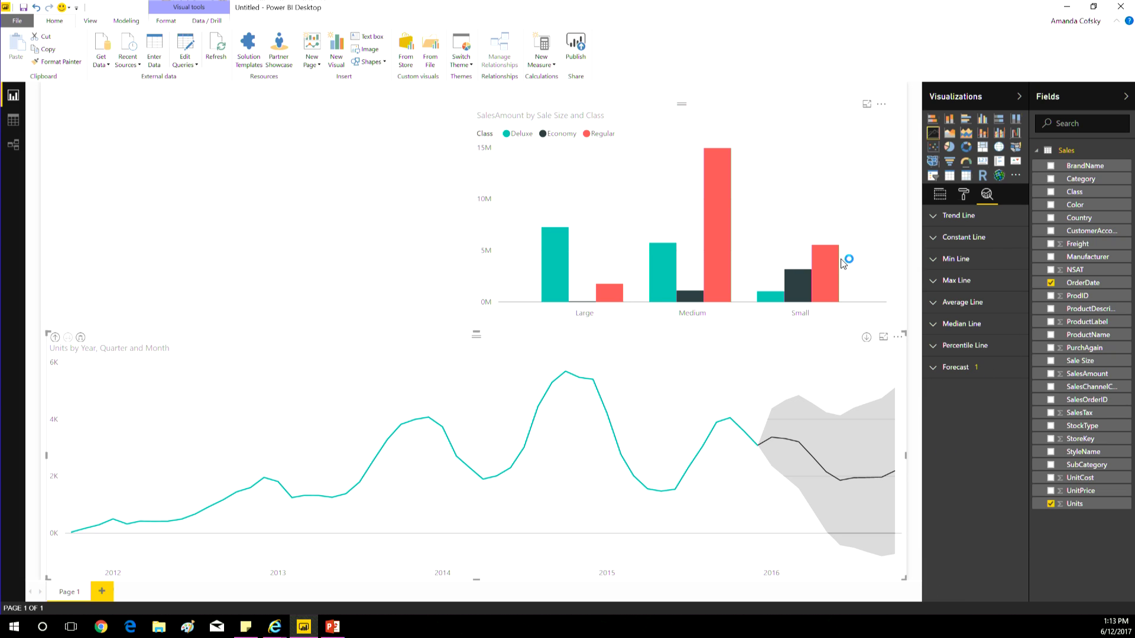
Cross-filter the forecast by the Medium Regular and Small Regular columns, inspect a 2016 forecast point, and clear the selection
mouse_move(832, 271)
click(716, 207)
click(823, 279)
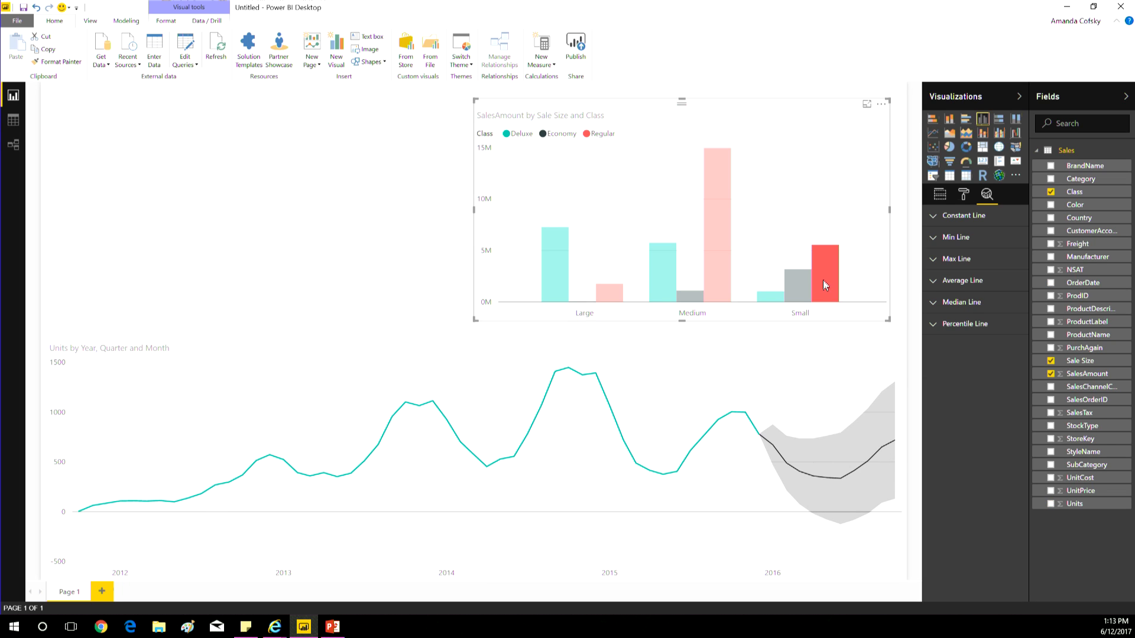
mouse_move(798, 408)
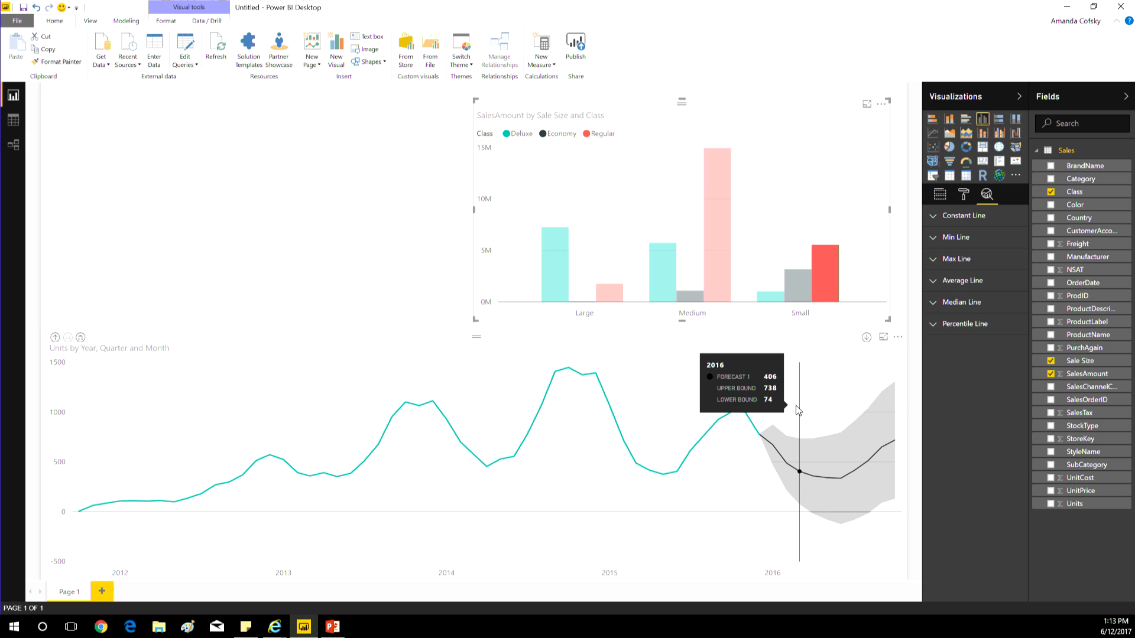
click(432, 246)
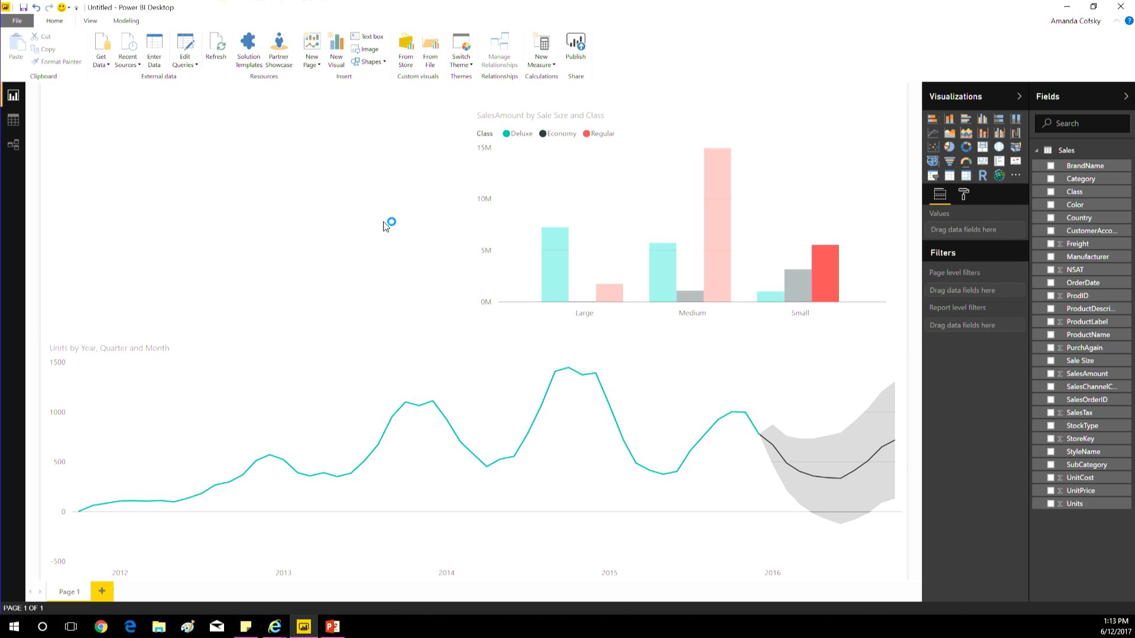
click(824, 261)
click(319, 231)
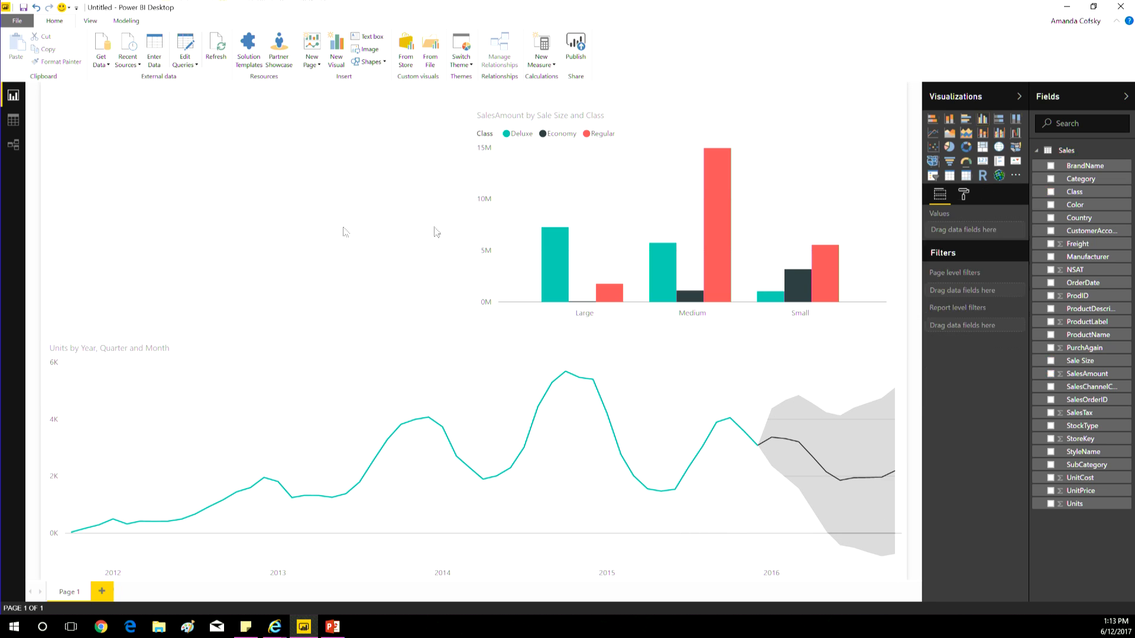
Add a scatter chart filling the space beside the column chart, with the average of NSAT on the X axis
click(933, 147)
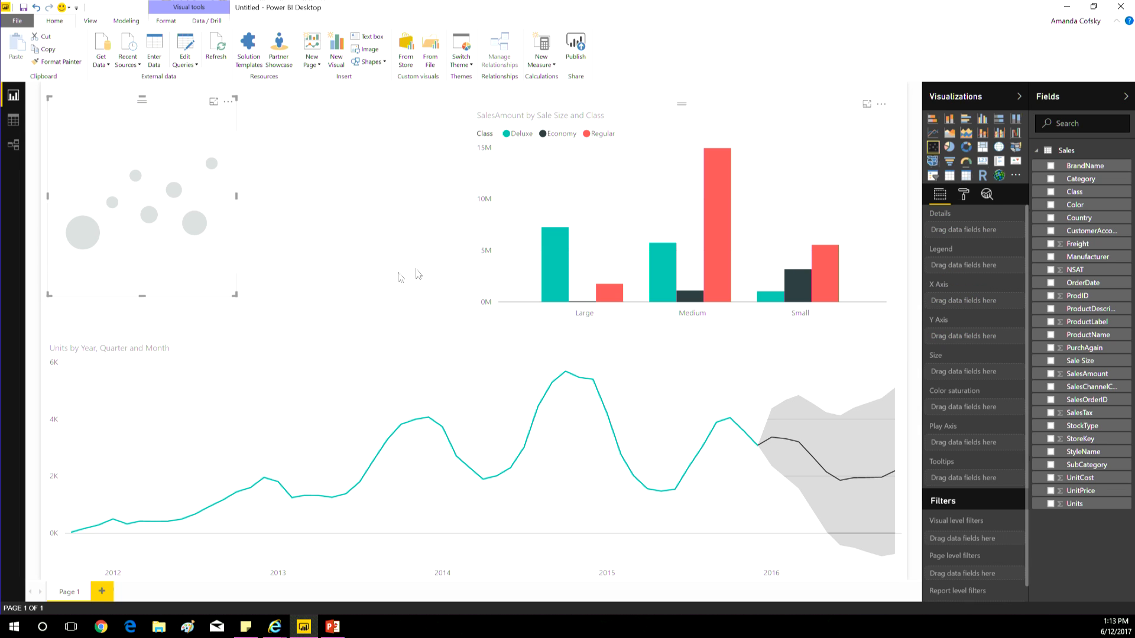
drag(235, 294, 444, 309)
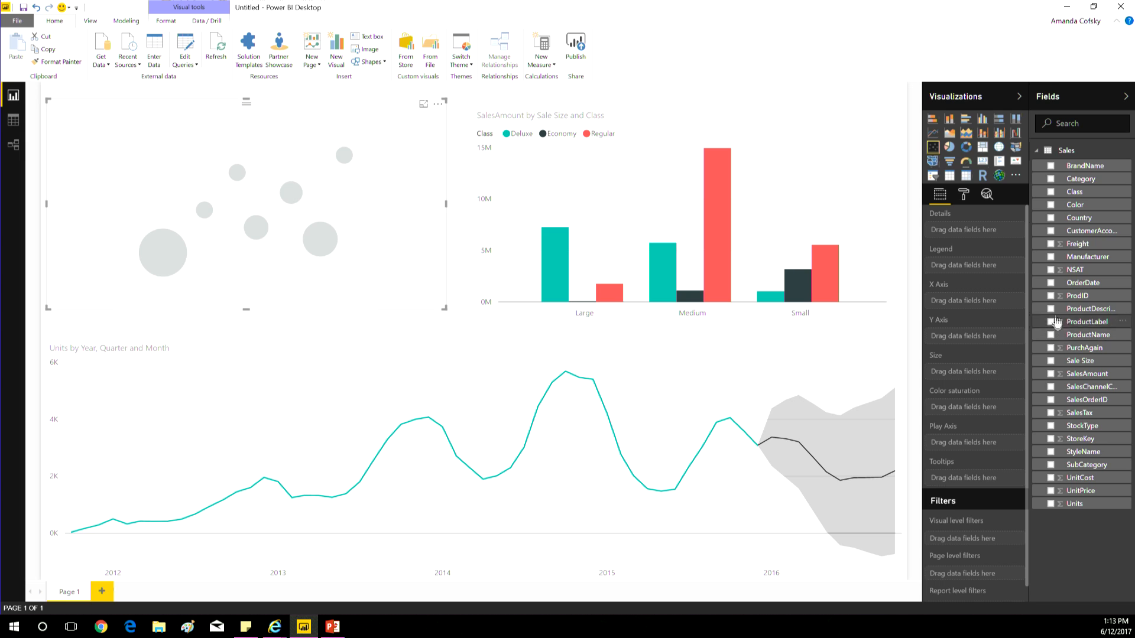
drag(1094, 275, 947, 300)
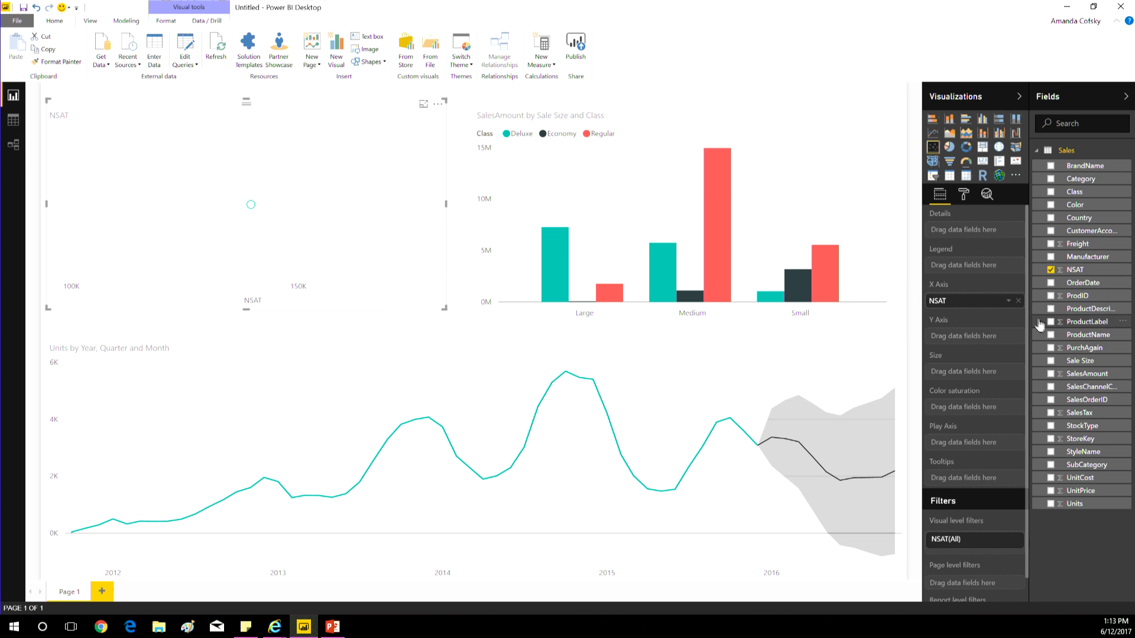
click(1008, 301)
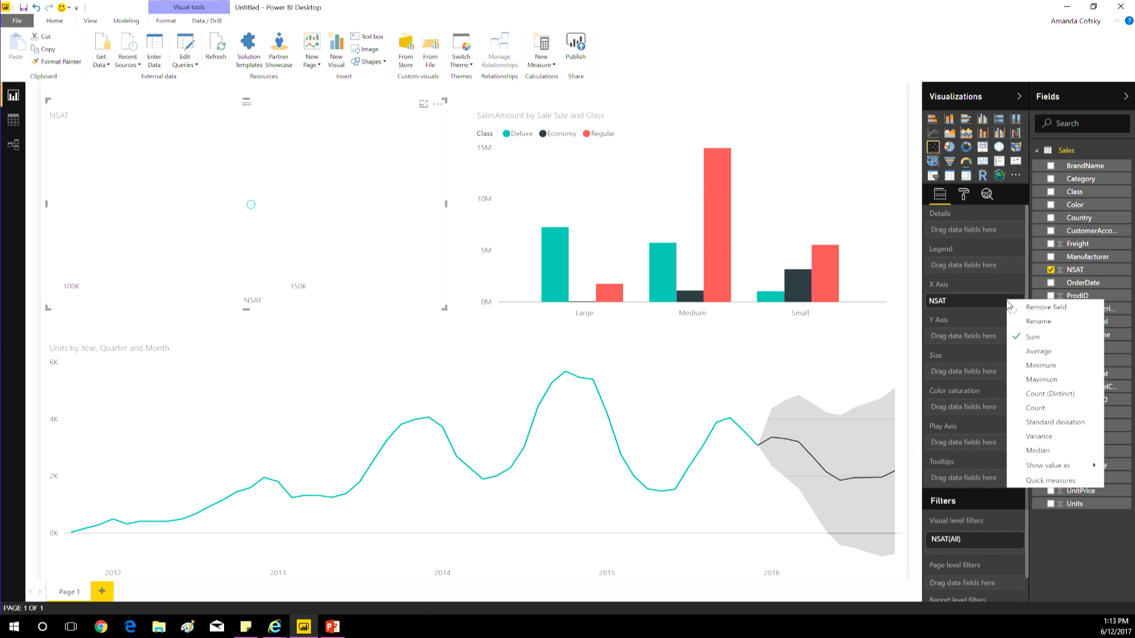
click(1024, 354)
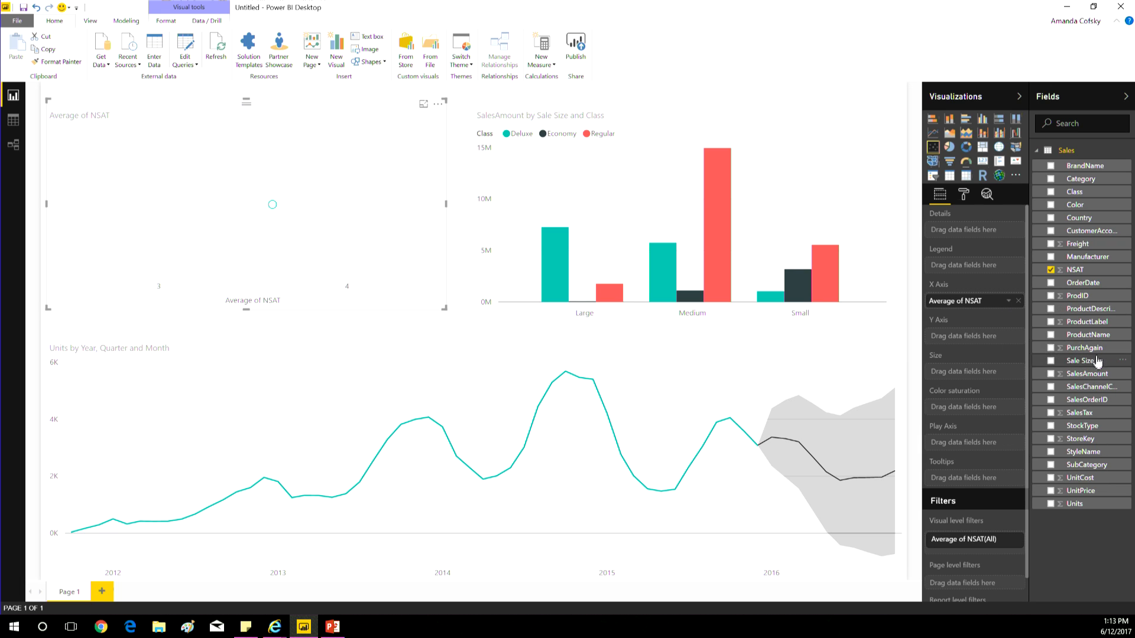
Plot the average of PurchAgain on the scatter chart's Y axis and break the points down by ProdID as details
drag(1085, 347, 966, 342)
click(1008, 336)
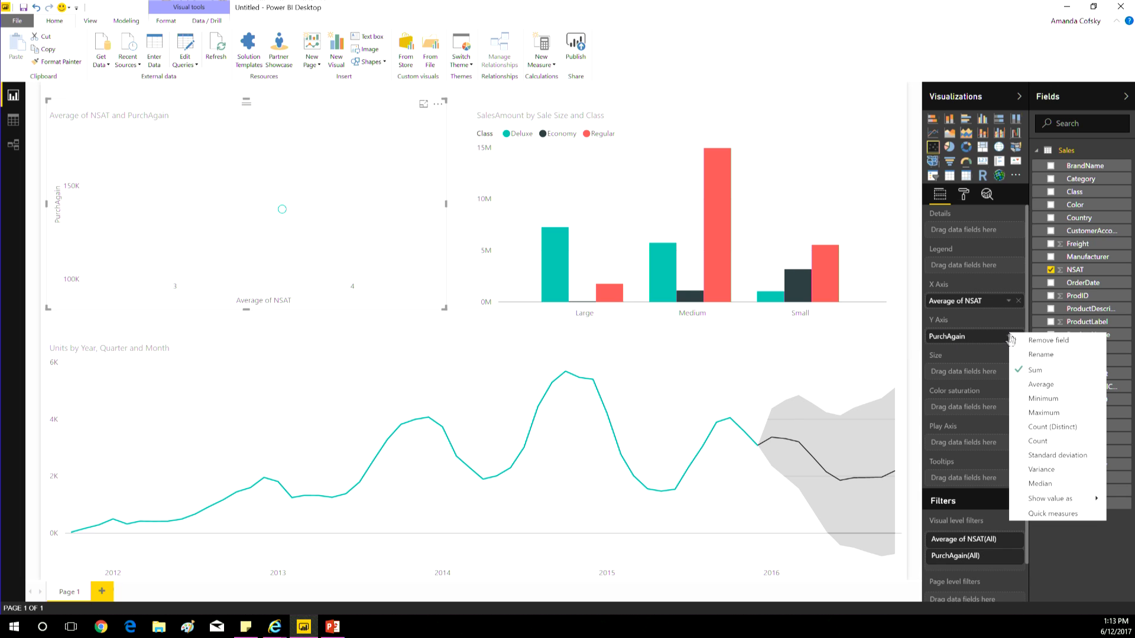
click(1035, 385)
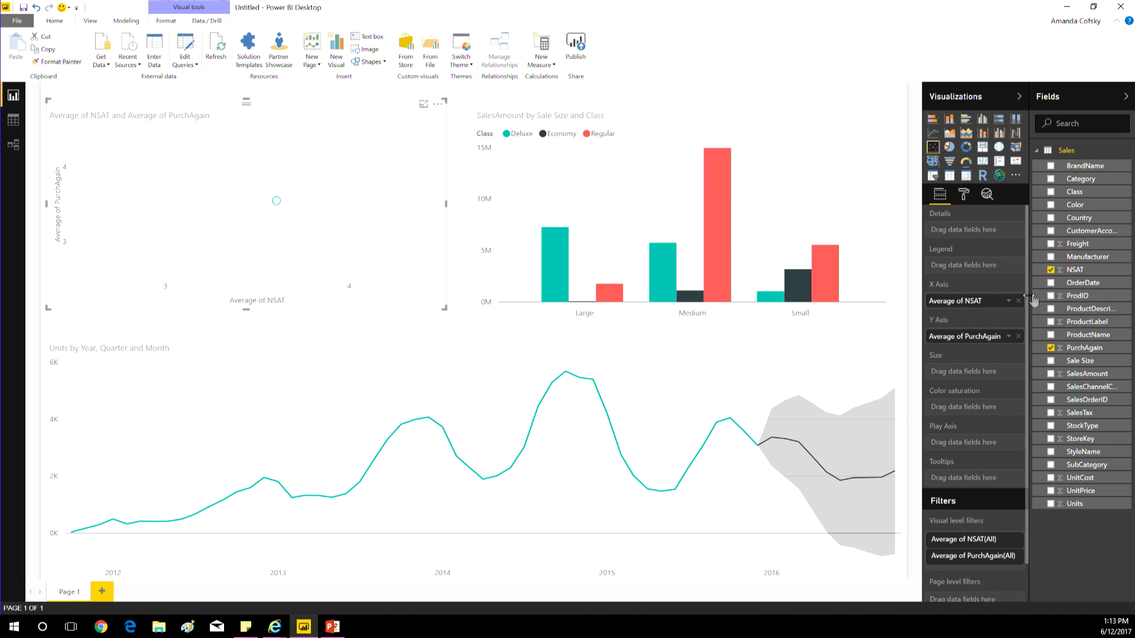
drag(1093, 304, 993, 234)
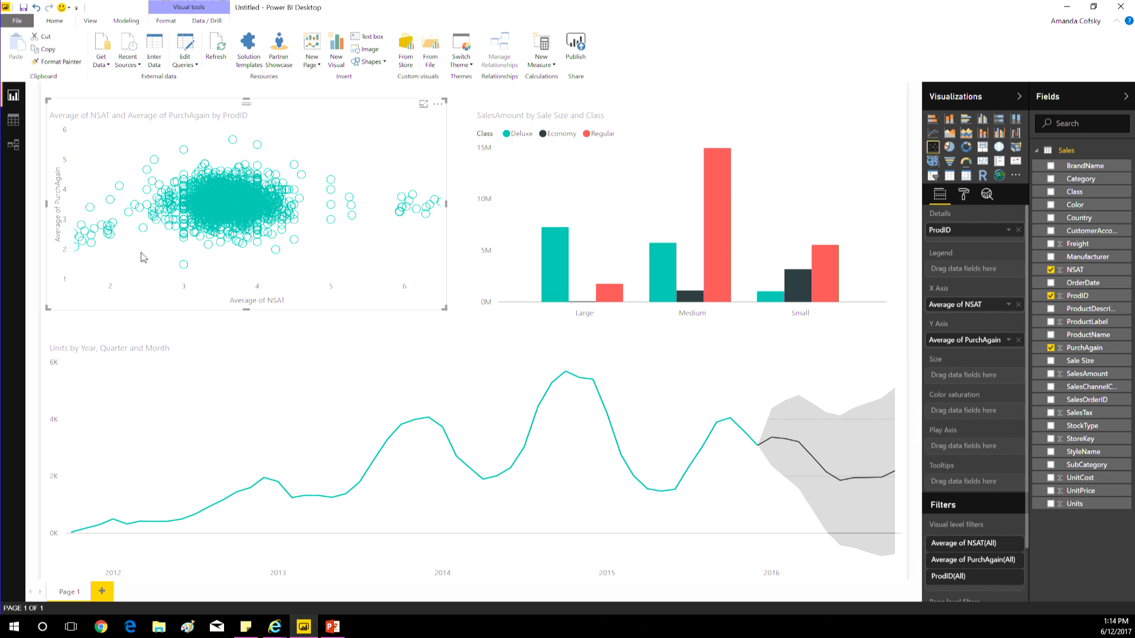
Automatically find clusters in the scatter chart, setting the number of ProdID clusters to 5
mouse_move(114, 237)
click(438, 105)
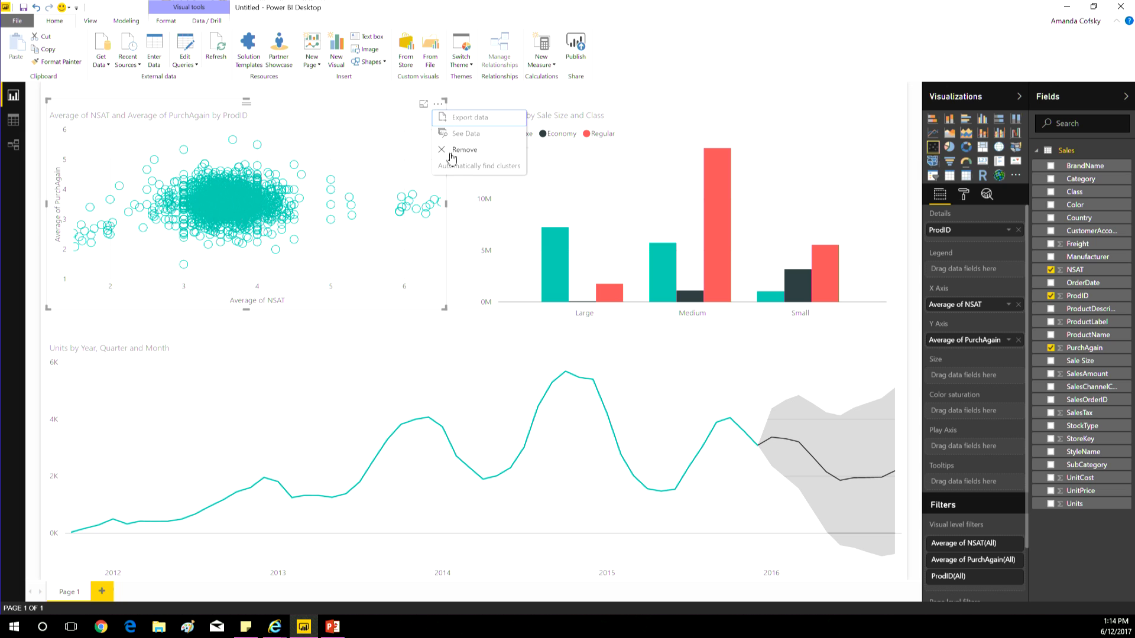
click(461, 168)
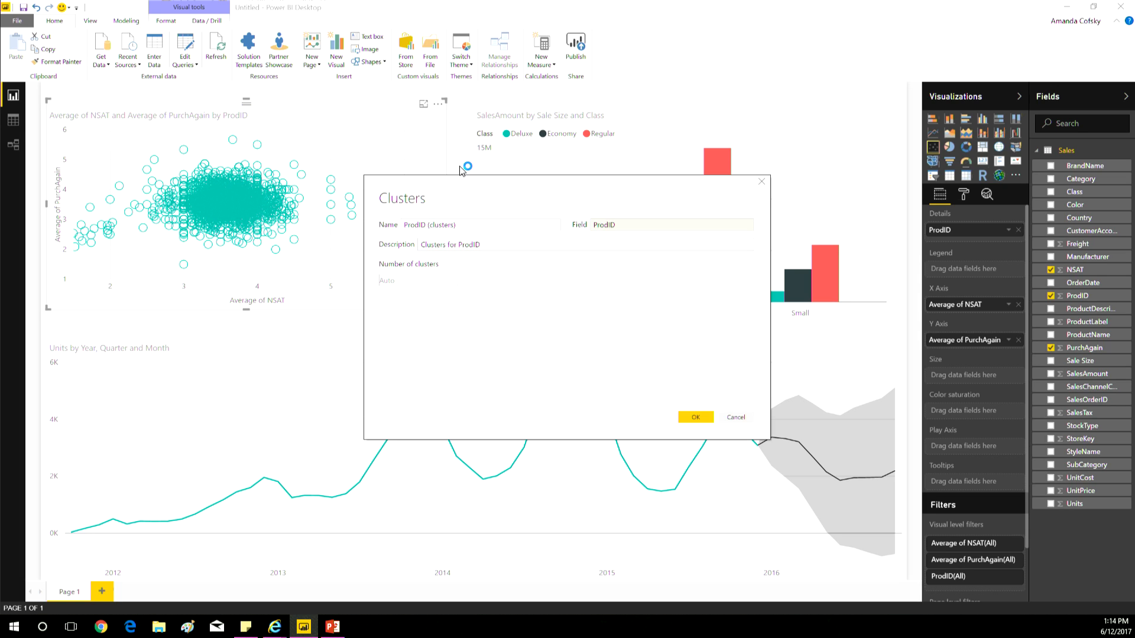
click(425, 284)
text(5)
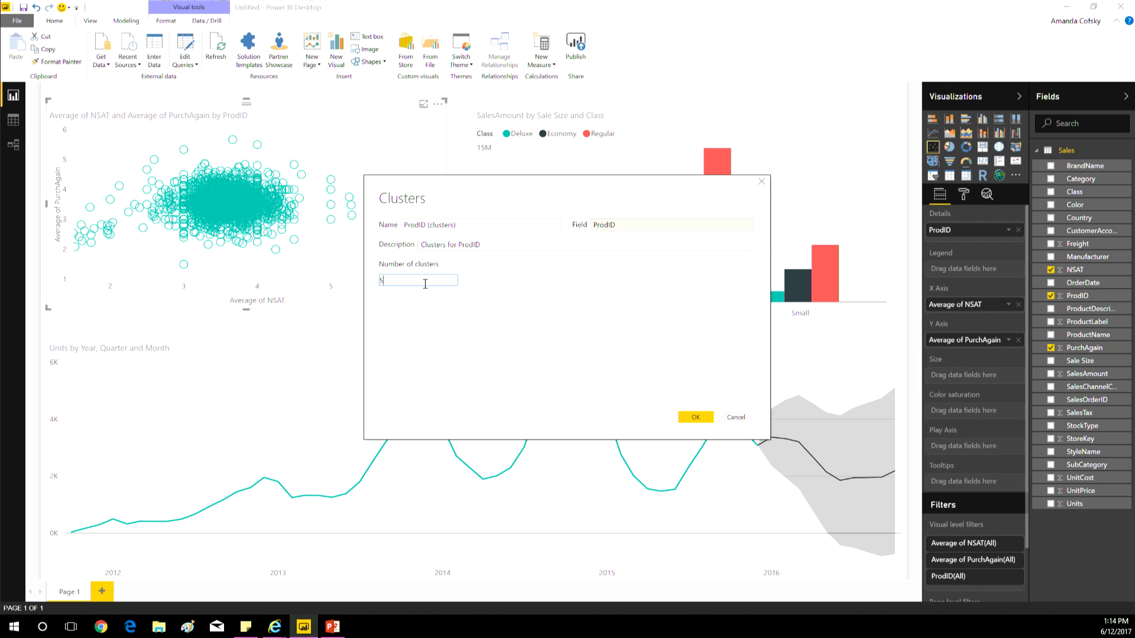
click(696, 417)
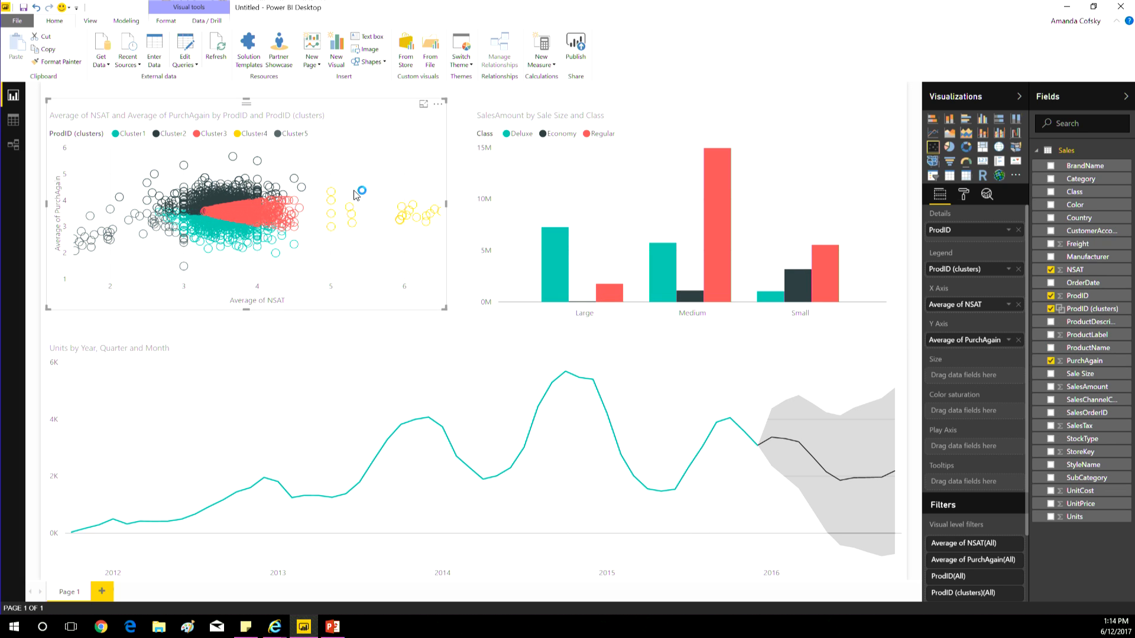
Inspect a point on the low-NSAT side of the scatter chart, cross-filter the report by Cluster5, and clear the selection
mouse_move(101, 241)
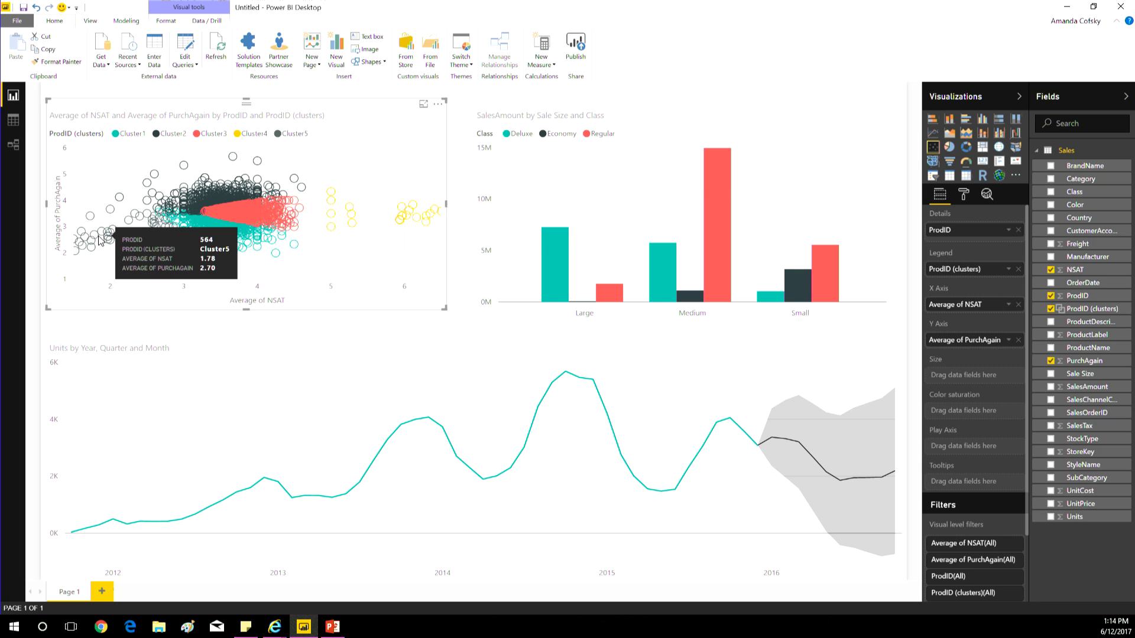
click(297, 137)
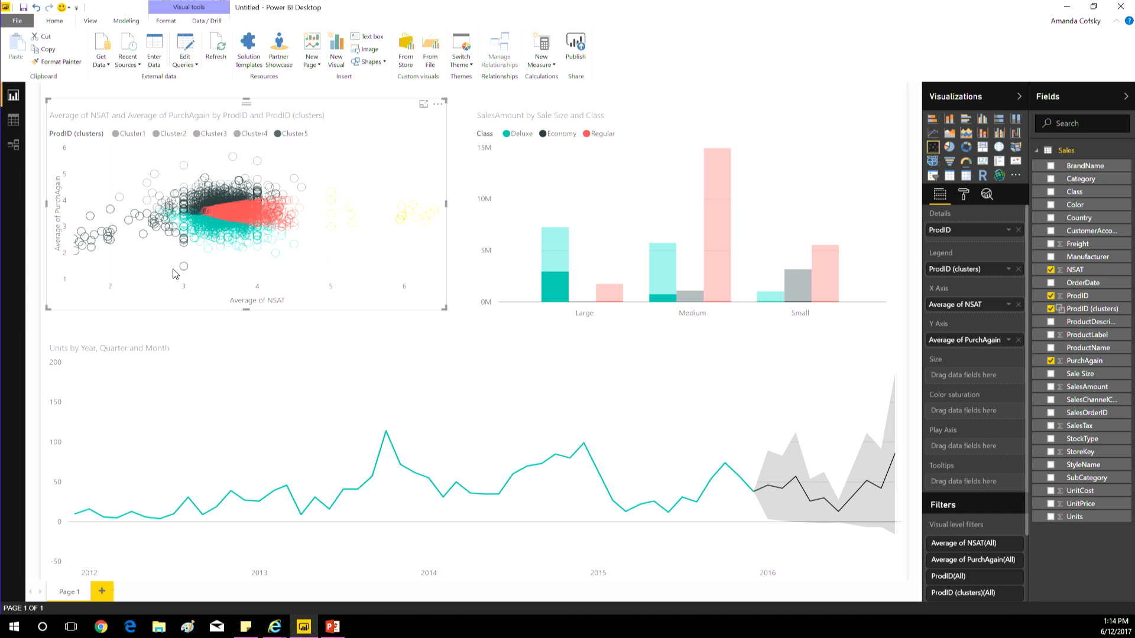
click(380, 192)
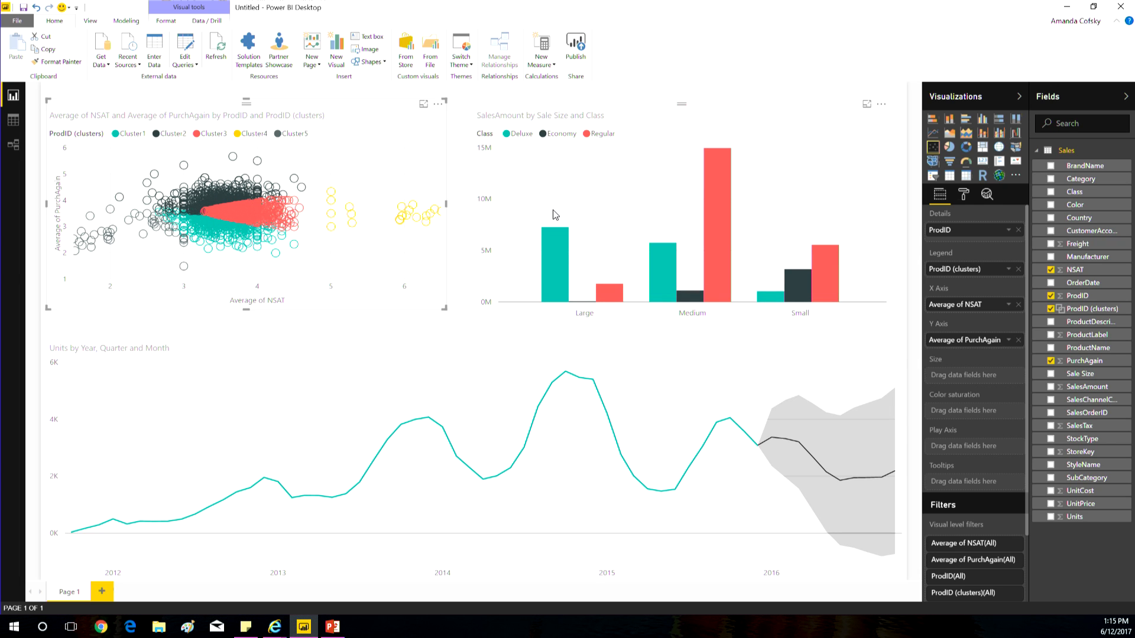
Turn on Fill point for the scatter chart's markers
click(966, 193)
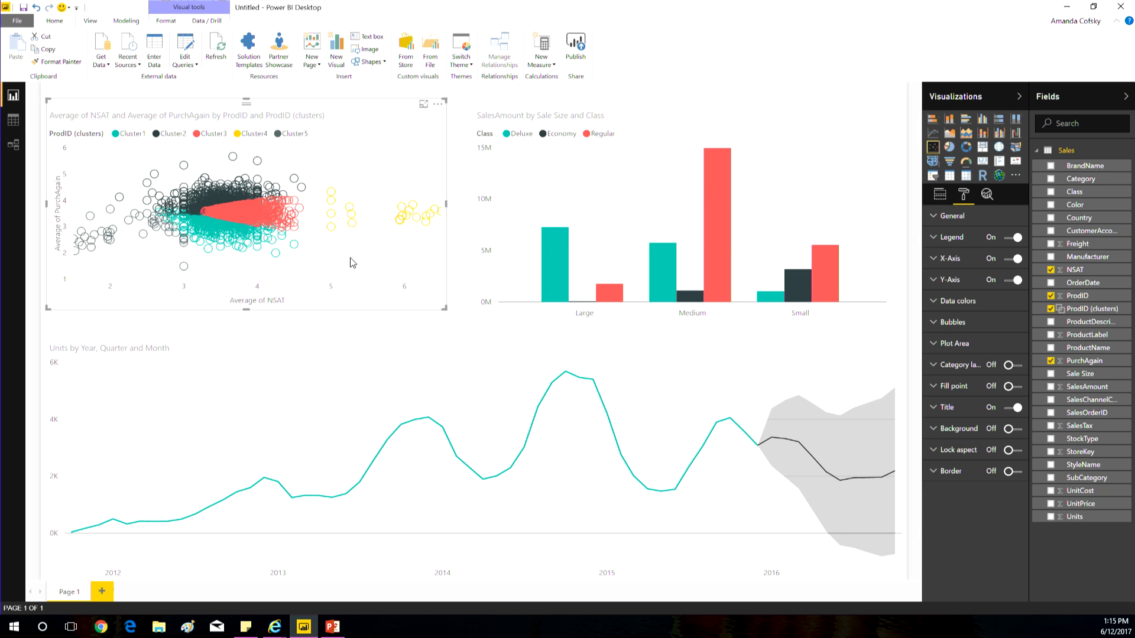
click(1015, 387)
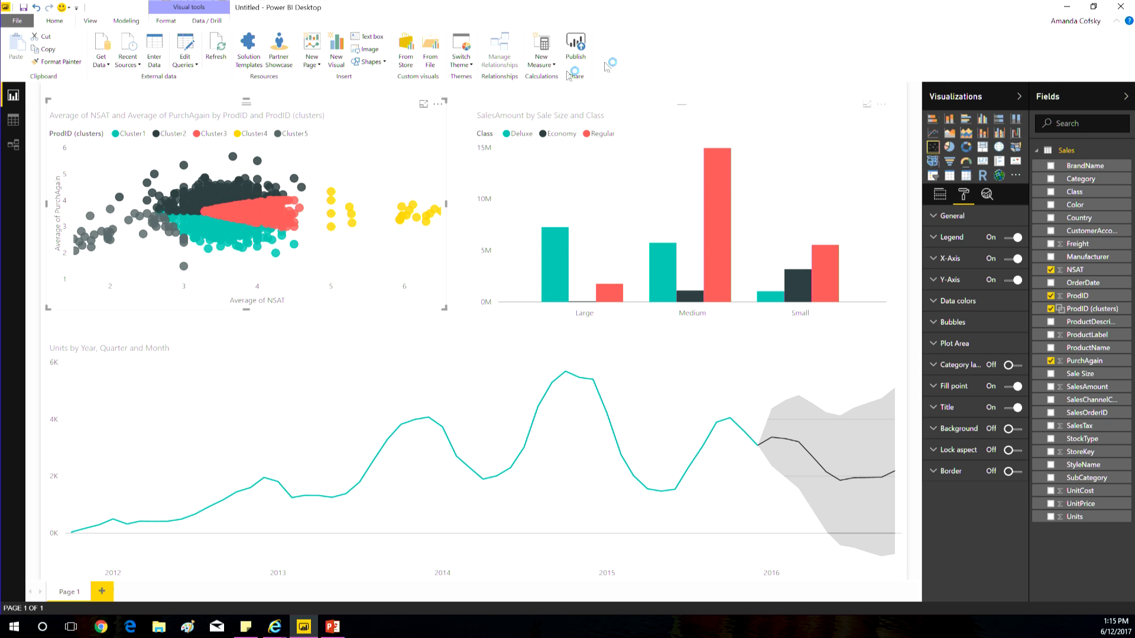
Lower the column chart's upper edge to free space above it, widen it slightly toward the scatter chart, and deselect it
click(532, 141)
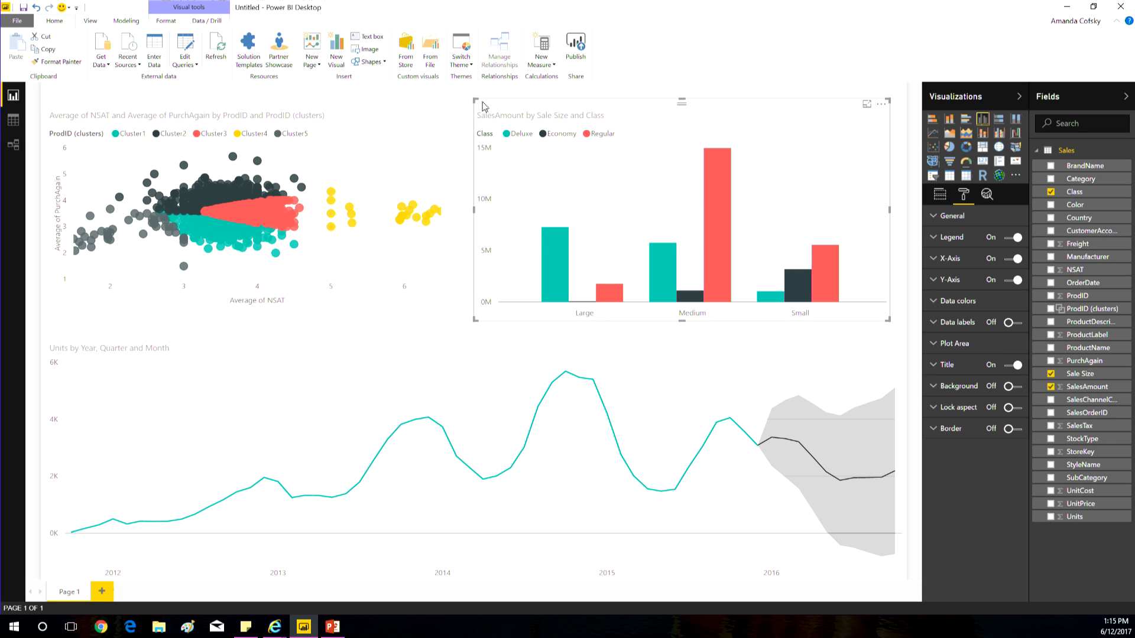
drag(475, 100, 460, 143)
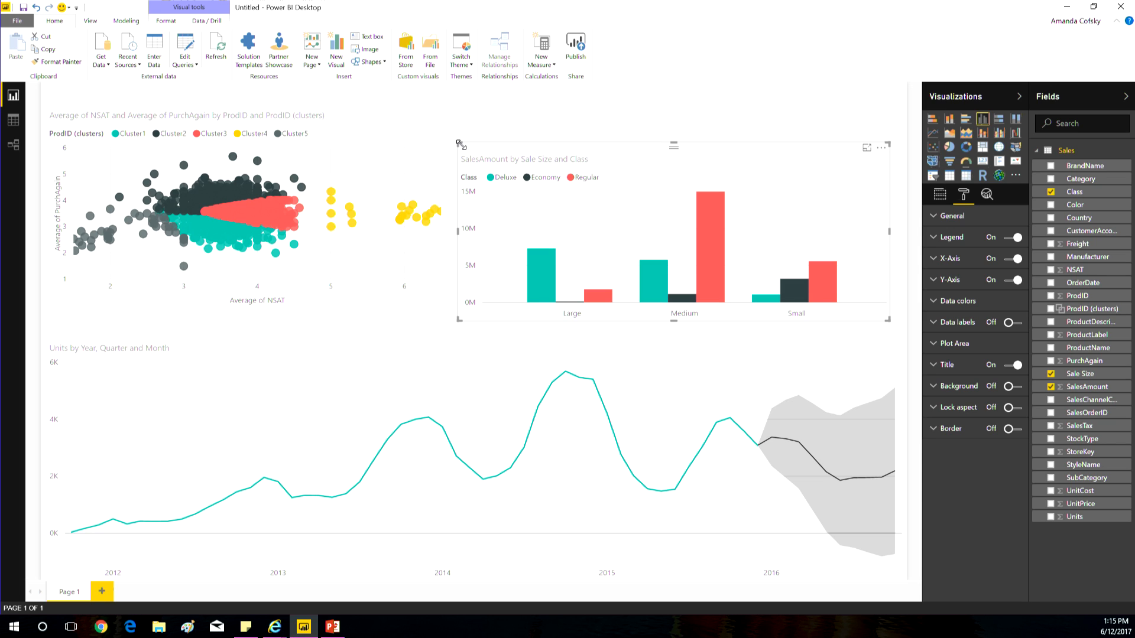
click(647, 123)
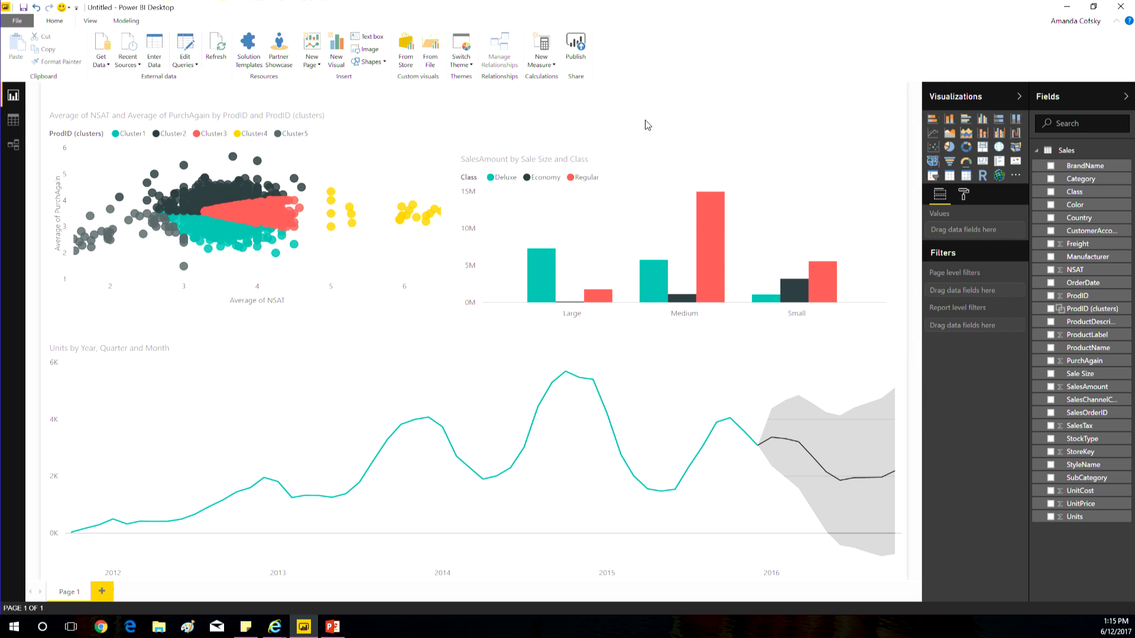
Add a slicer on OrderDate, sized and positioned in the empty space above the column chart
click(933, 178)
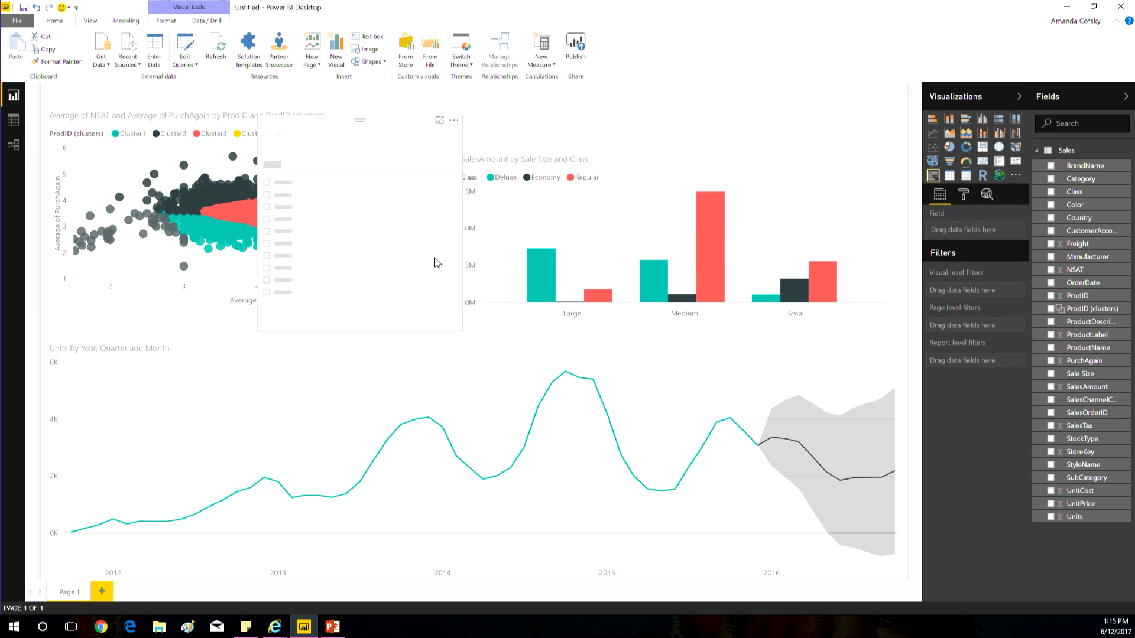
drag(437, 263, 605, 188)
drag(630, 298, 705, 161)
drag(631, 138, 654, 116)
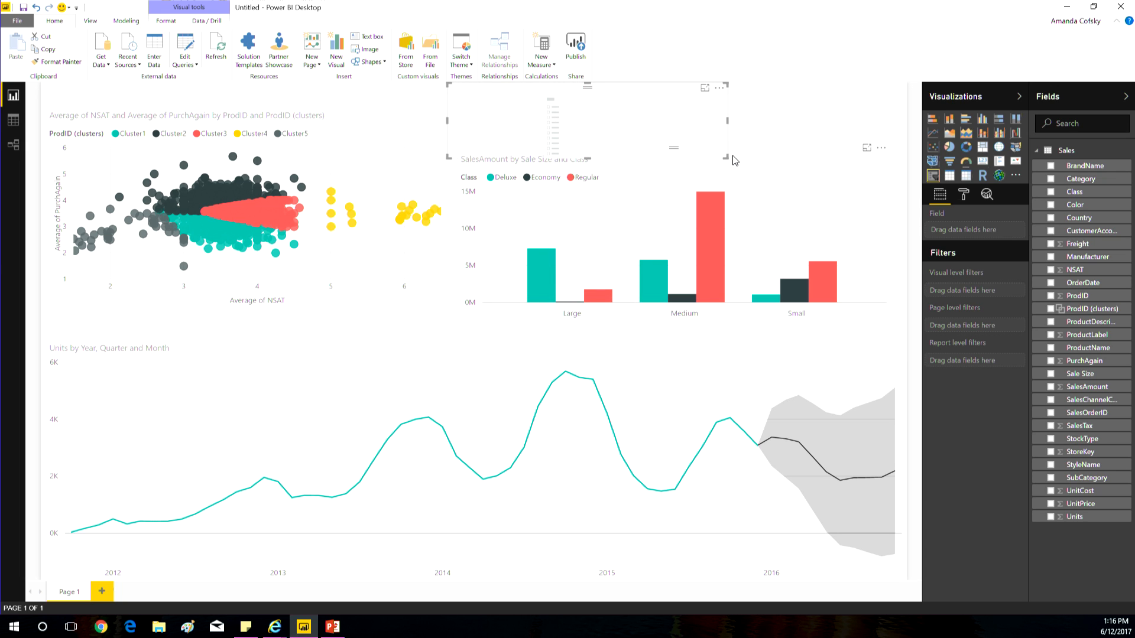
drag(728, 156, 734, 146)
drag(671, 93, 682, 96)
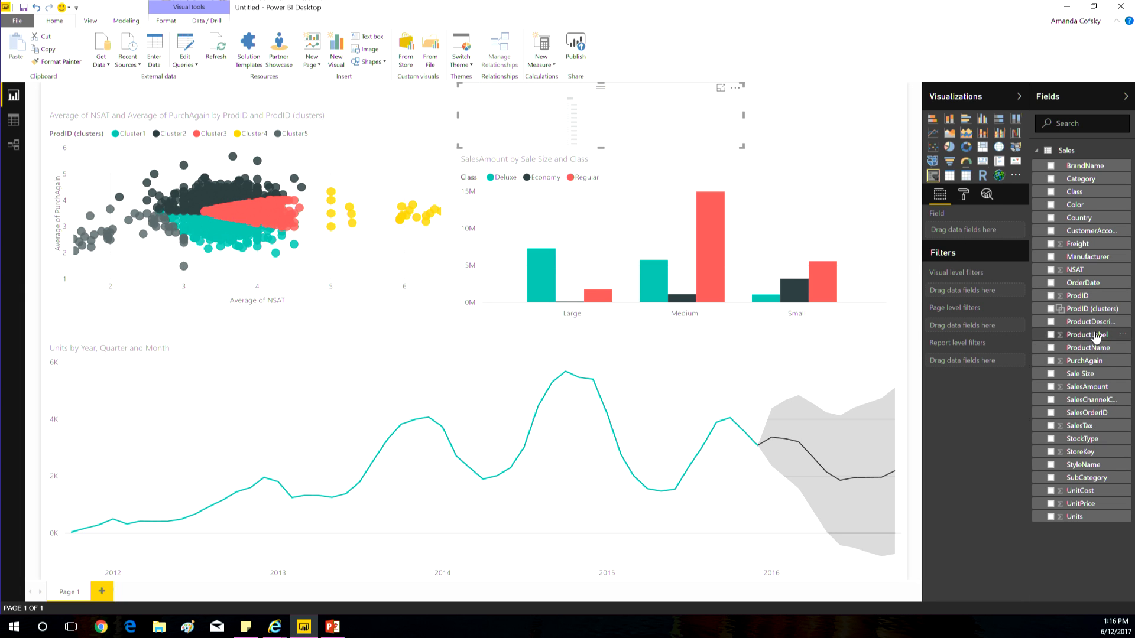
drag(1091, 289, 691, 122)
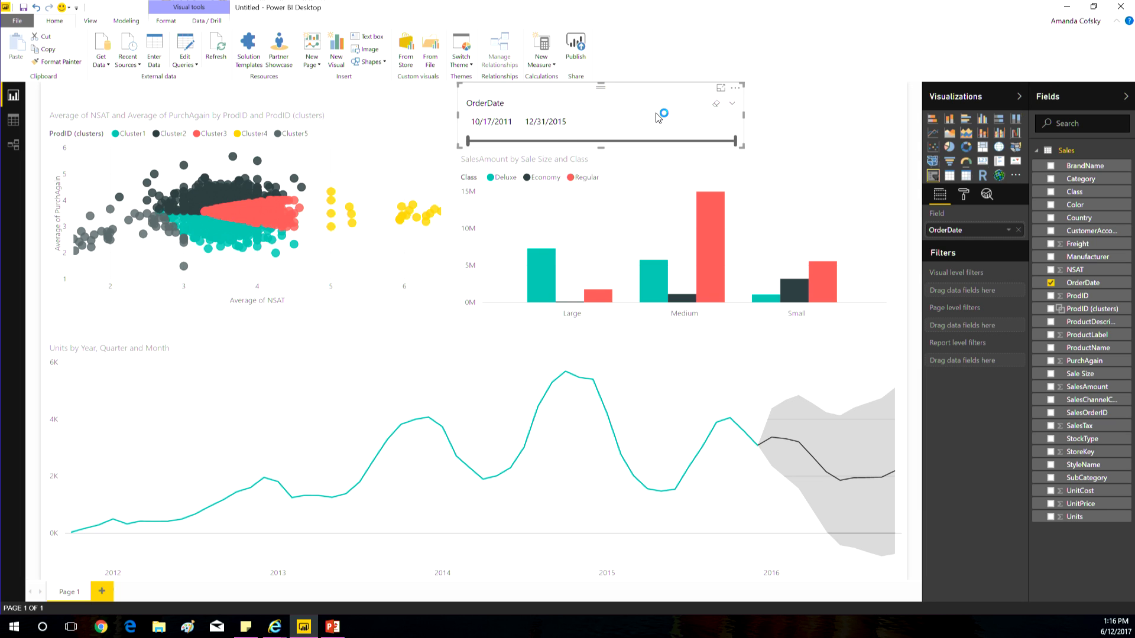
Set the OrderDate slicer's start to 4/5/2013, narrow the slicer from its outer side, and deselect it
drag(470, 142, 587, 145)
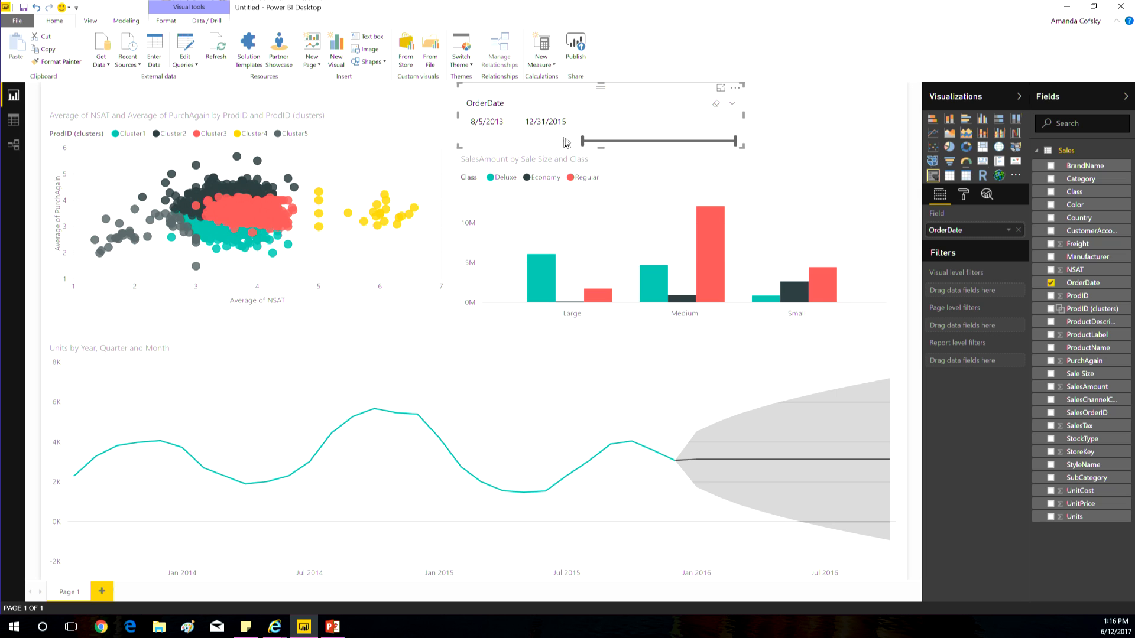
drag(583, 140, 564, 148)
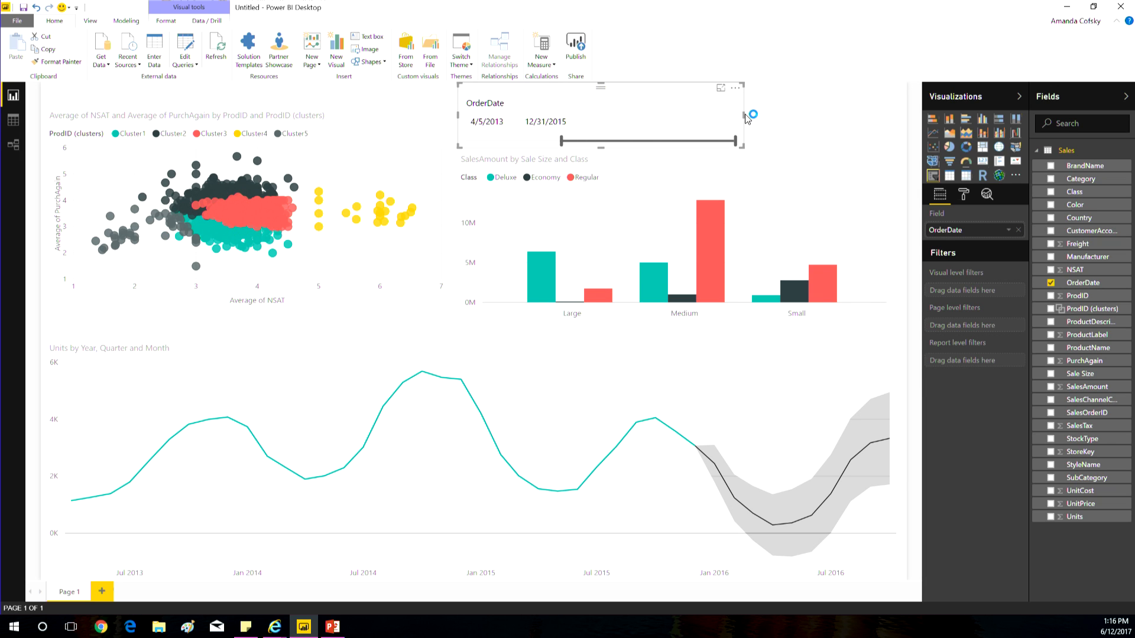
drag(746, 116, 709, 118)
click(812, 144)
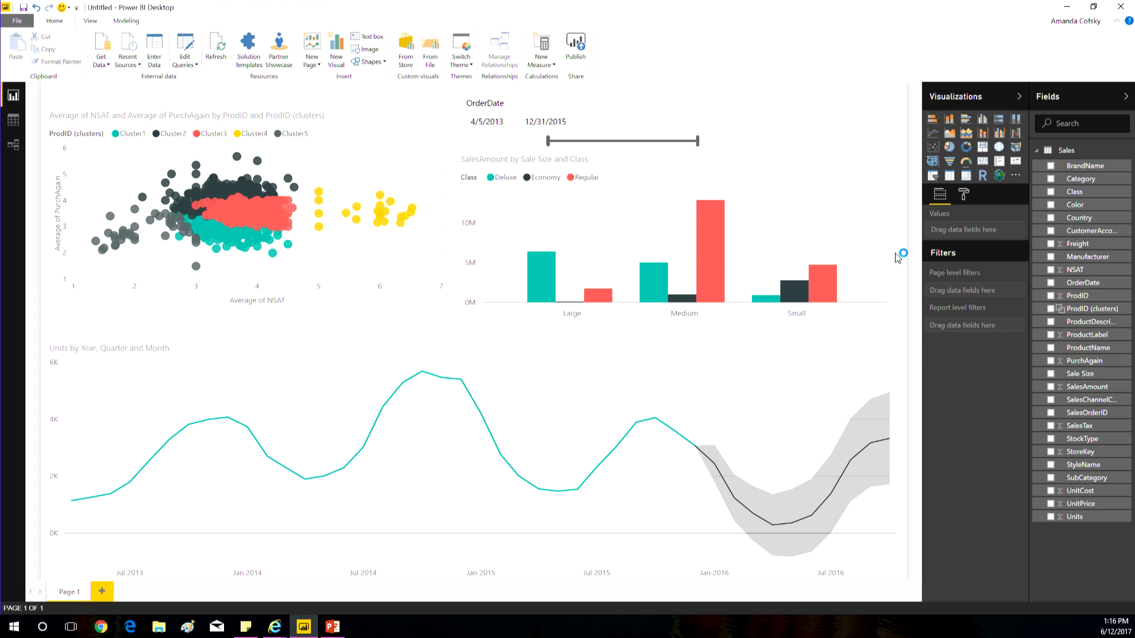
Add a Country slicer, moved and shrunk to fit beside the OrderDate slicer above the column chart
click(933, 176)
drag(274, 218, 860, 155)
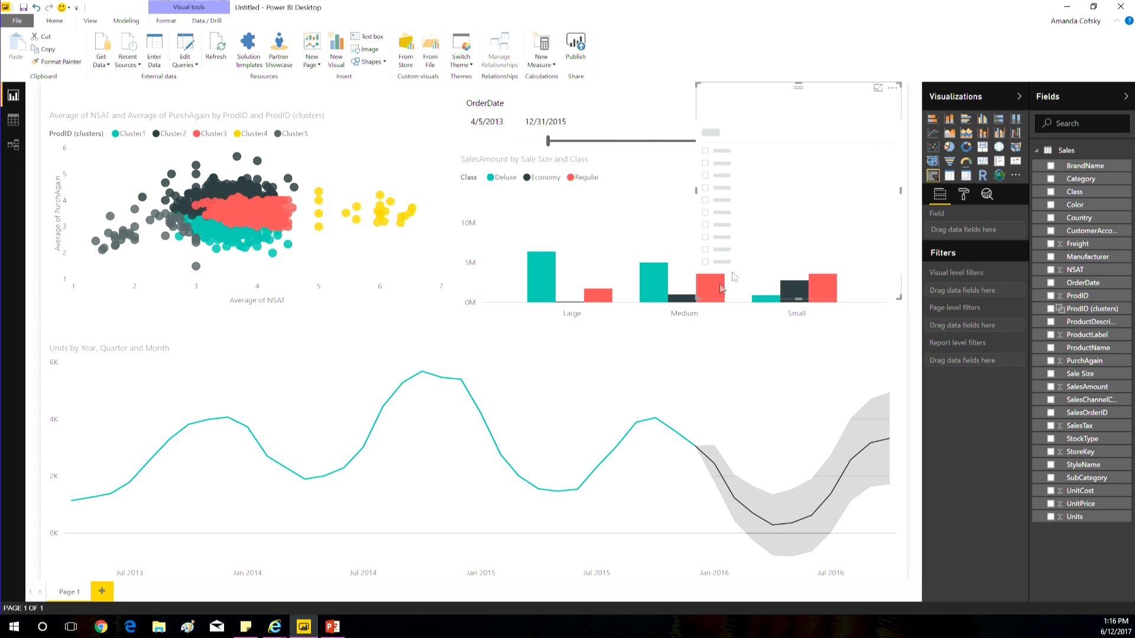
drag(763, 112, 769, 105)
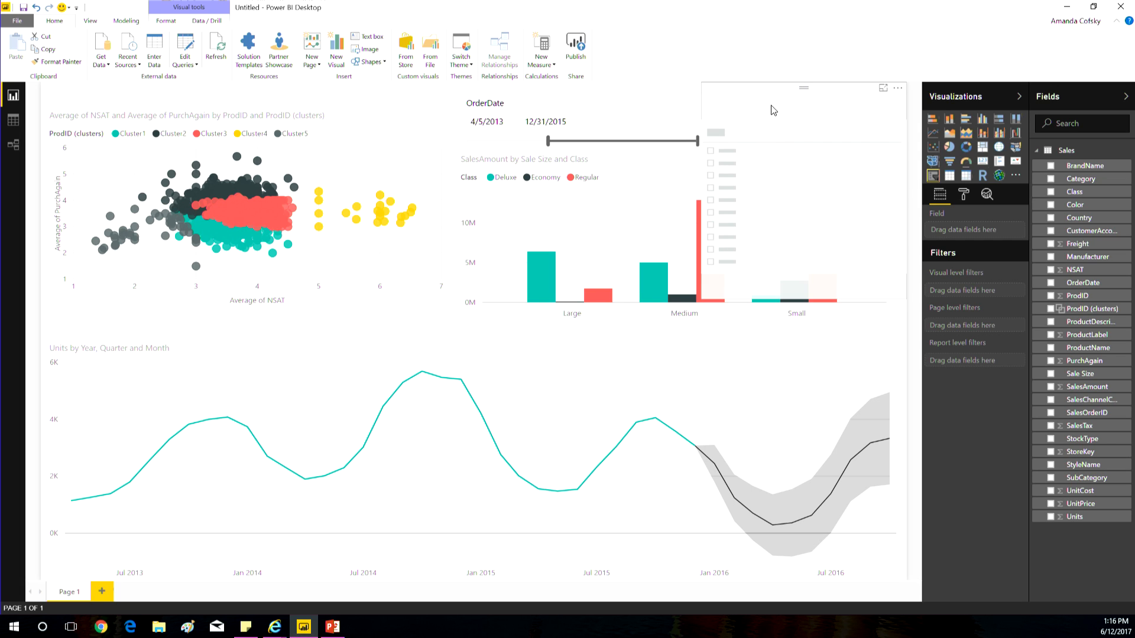
drag(701, 298, 716, 166)
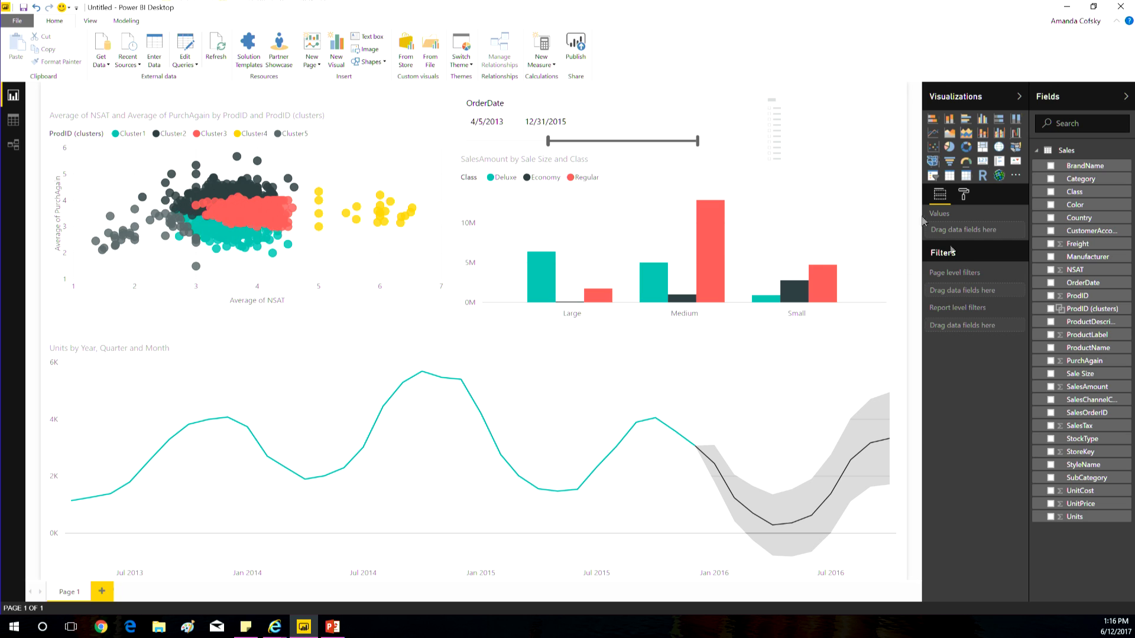
click(842, 143)
drag(1094, 226, 1003, 238)
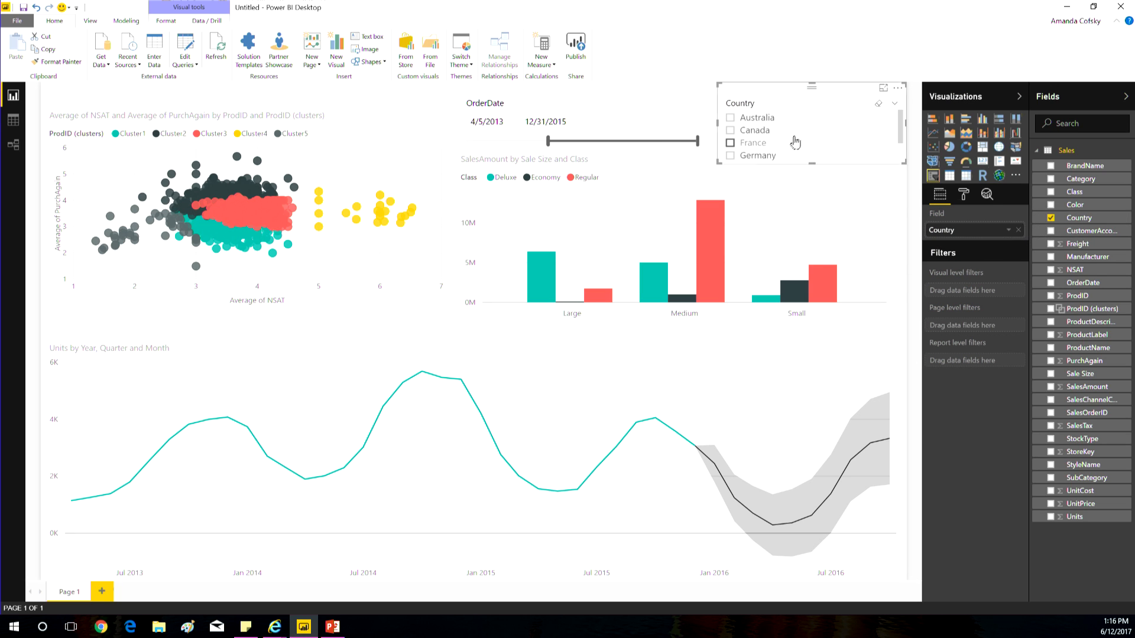
Look through the Country slicer's list and change the slicer to a dropdown
scroll(807, 155, down, 2)
scroll(808, 155, up, 2)
click(895, 105)
click(876, 142)
Filter the report by Germany and by France in the Country slicer, clear the filter, and collapse the list
click(865, 130)
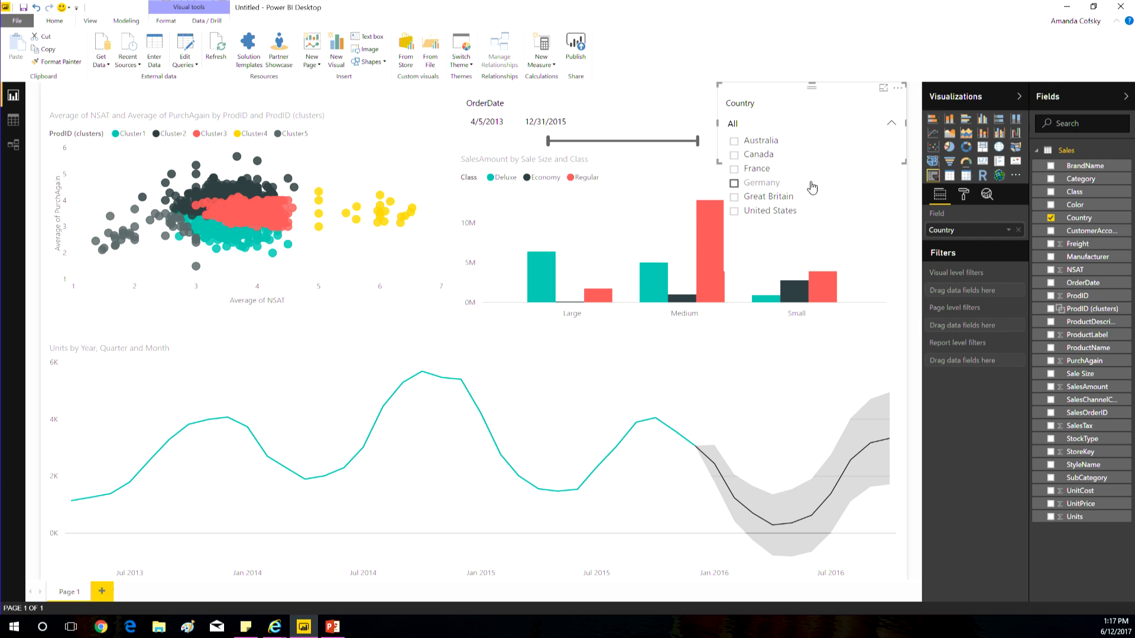
click(758, 184)
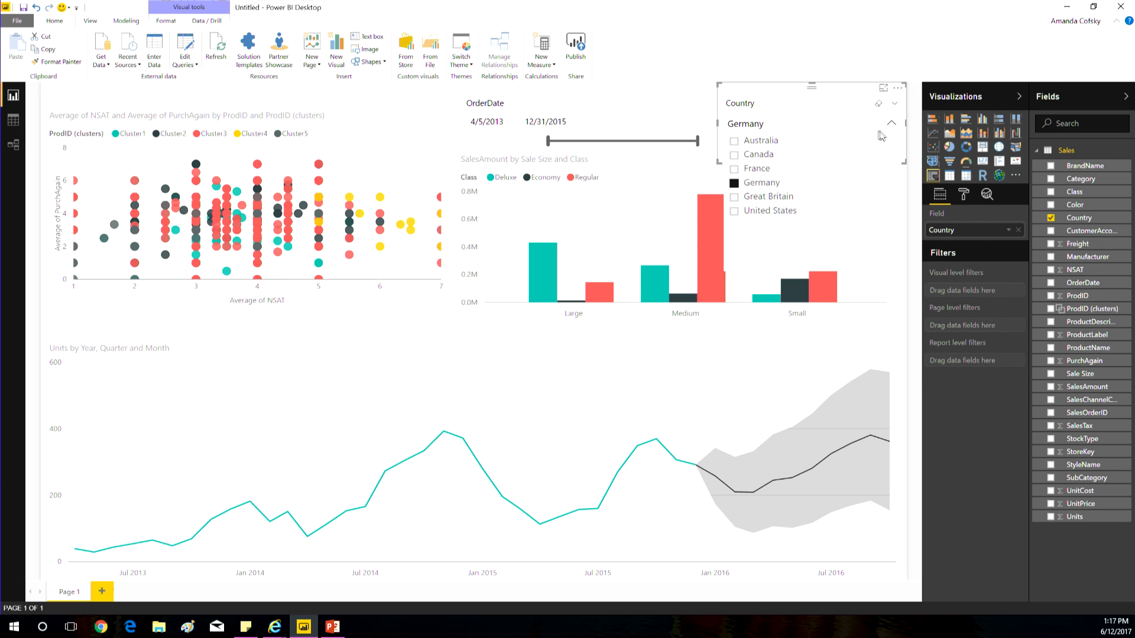
click(762, 171)
click(765, 172)
click(891, 122)
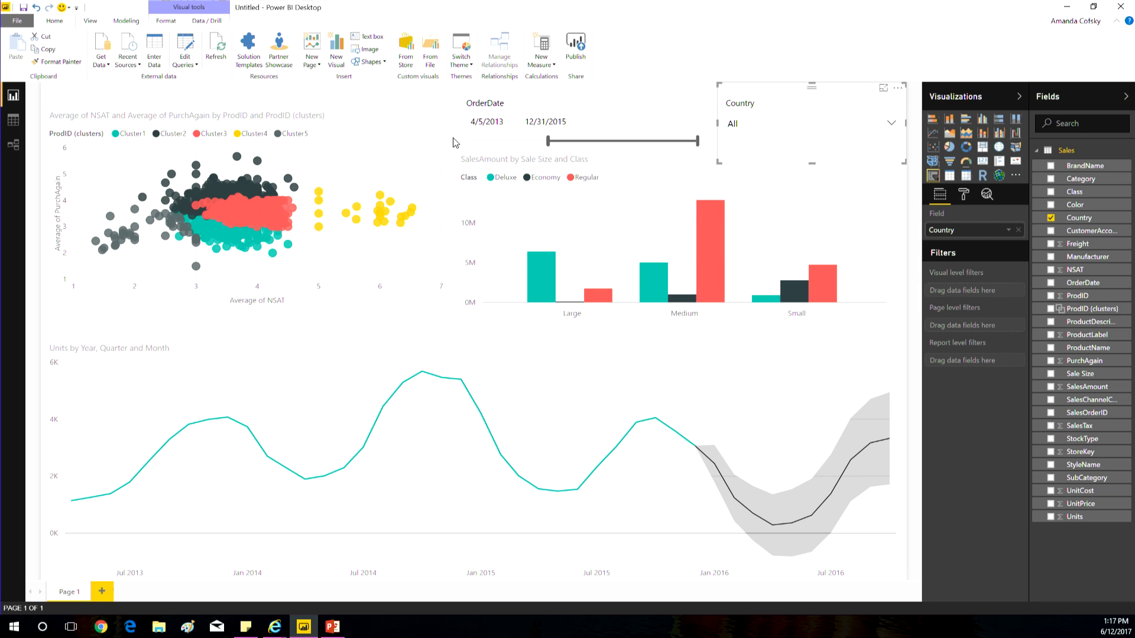
Start publishing the report and save it in Documents under the file name Demo
click(577, 50)
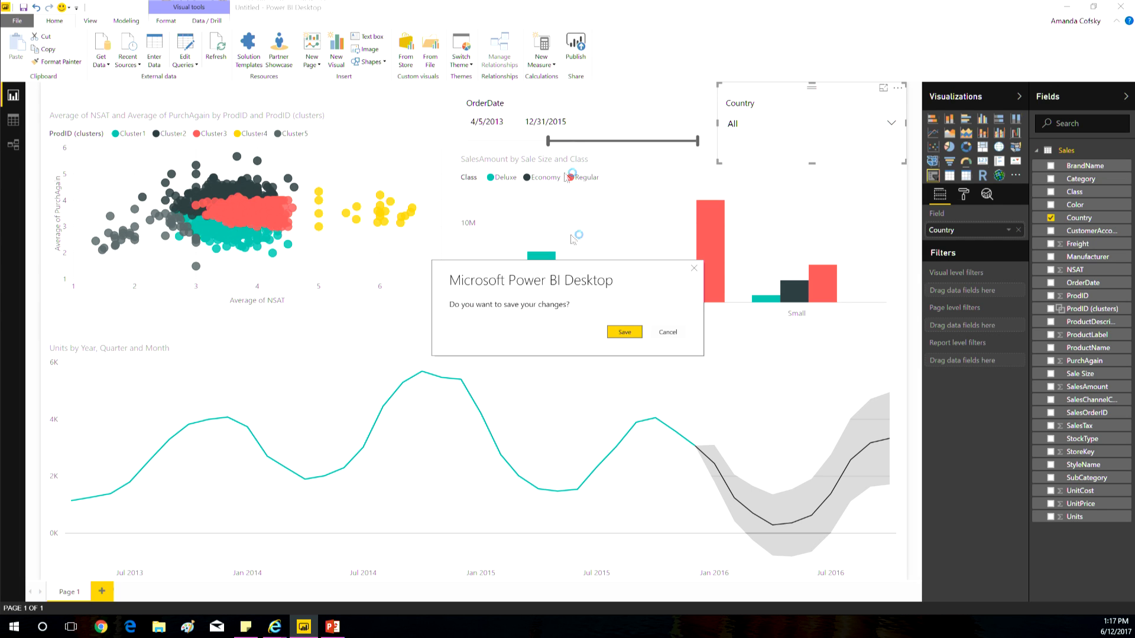
click(625, 332)
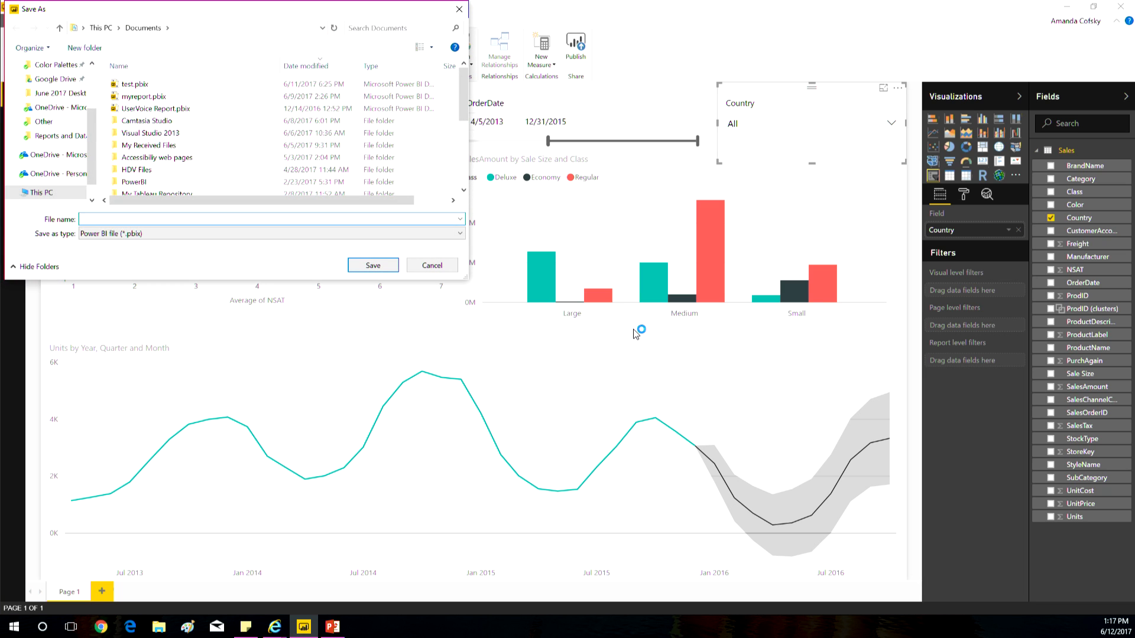
text(Demo)
key(Return)
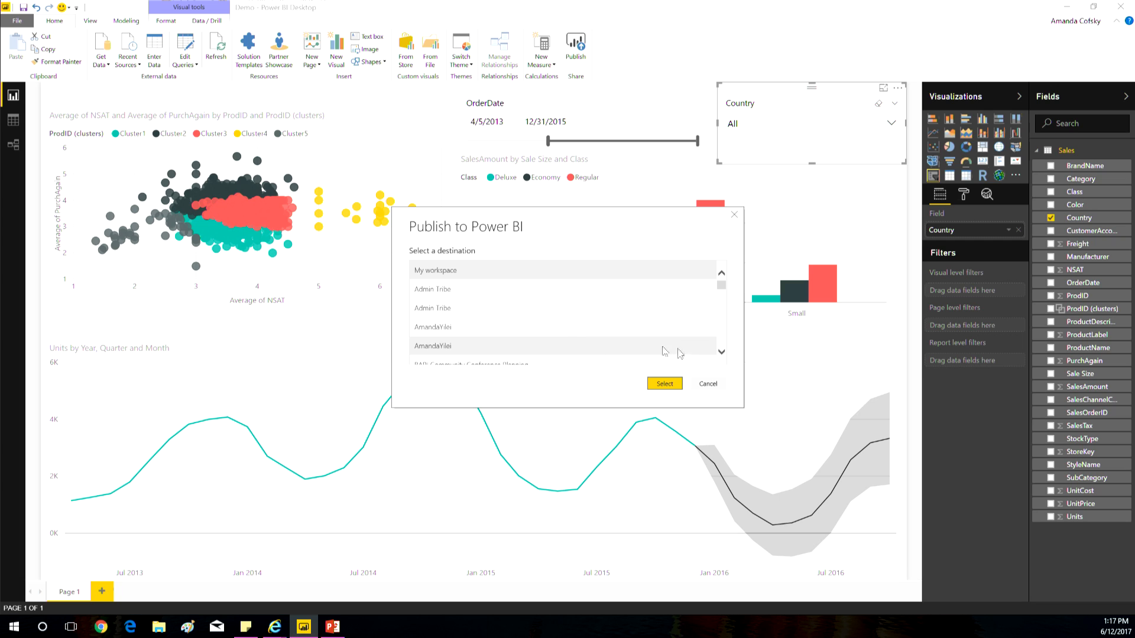
Publish the report to the Data Insights Summit 2017 workspace
click(722, 353)
click(722, 353)
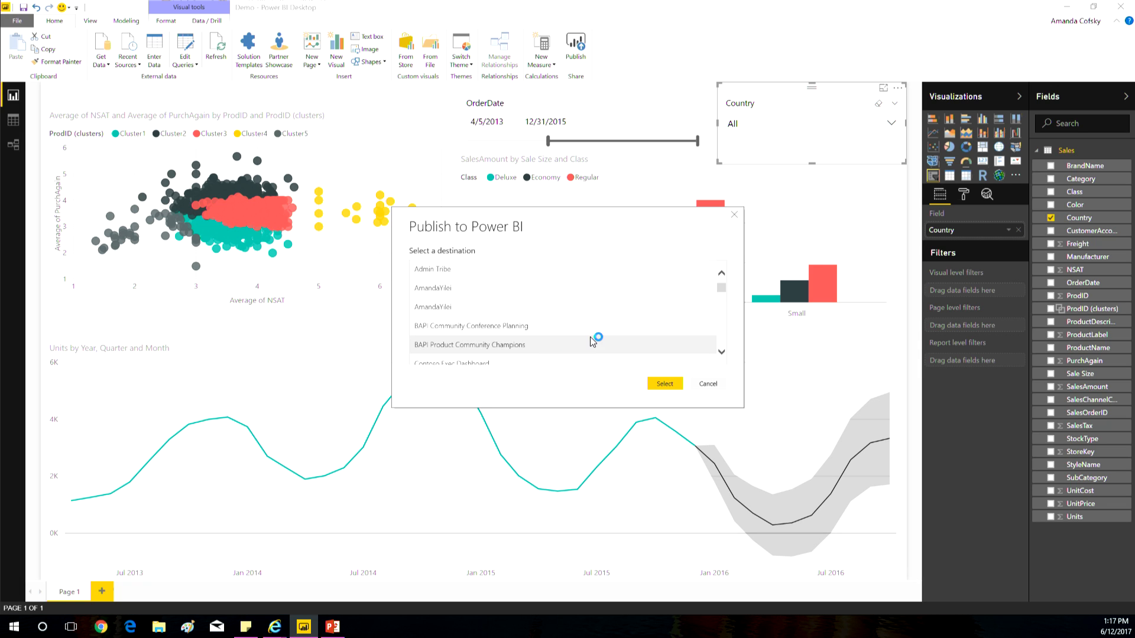
click(721, 353)
click(722, 355)
click(722, 355)
click(723, 355)
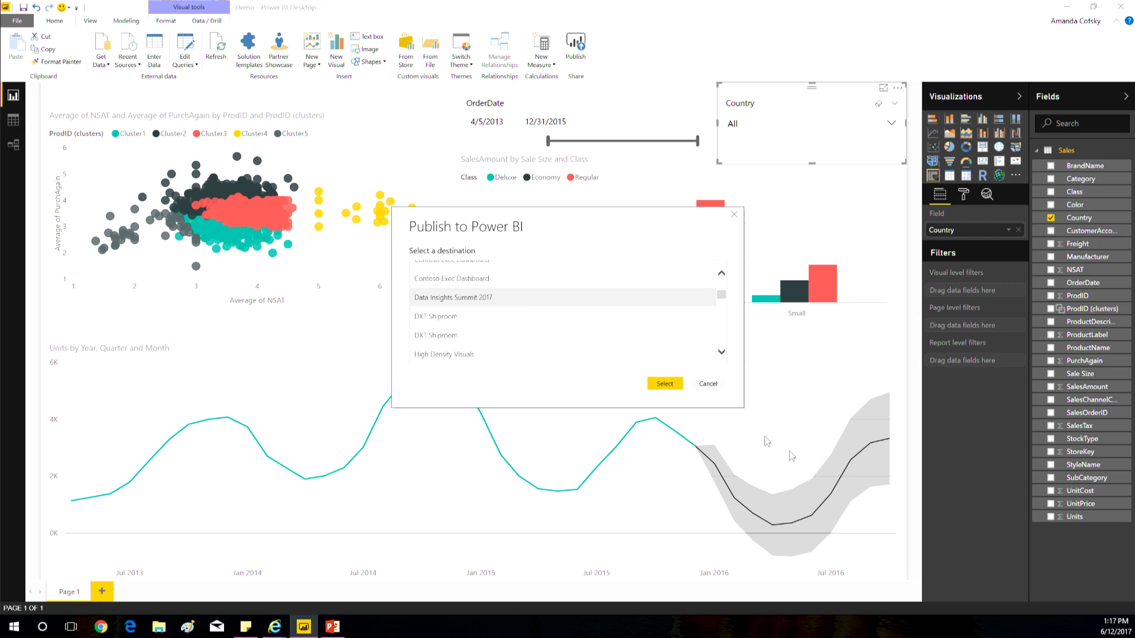
click(670, 385)
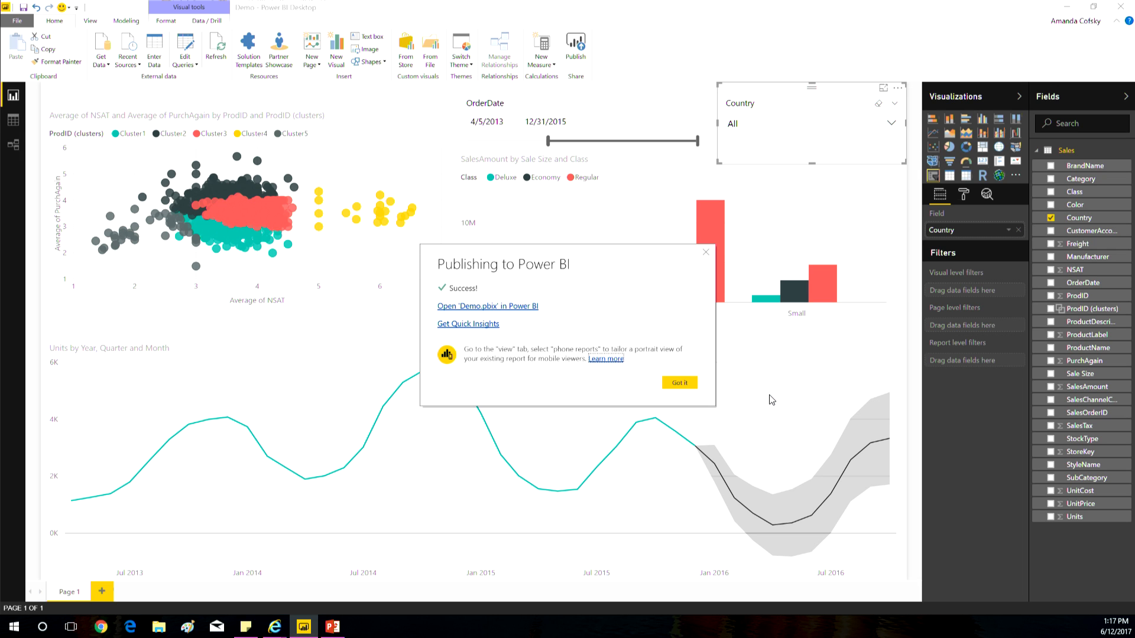
Open the published Demo report in the Power BI service in the browser and cross-filter it by the Medium Regular column
click(523, 307)
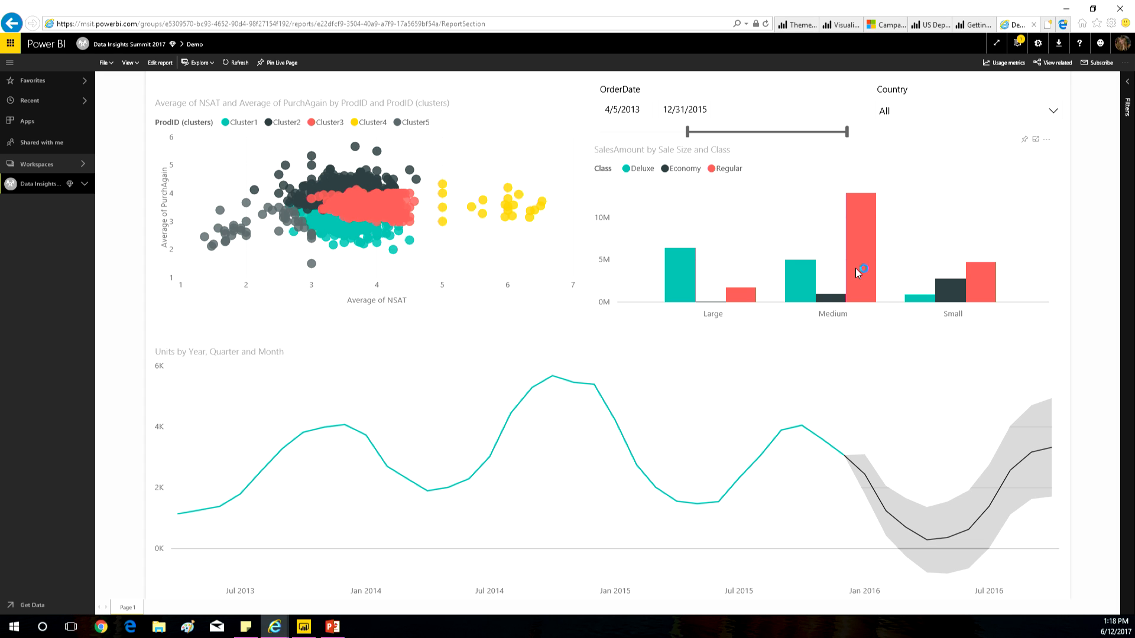
click(856, 268)
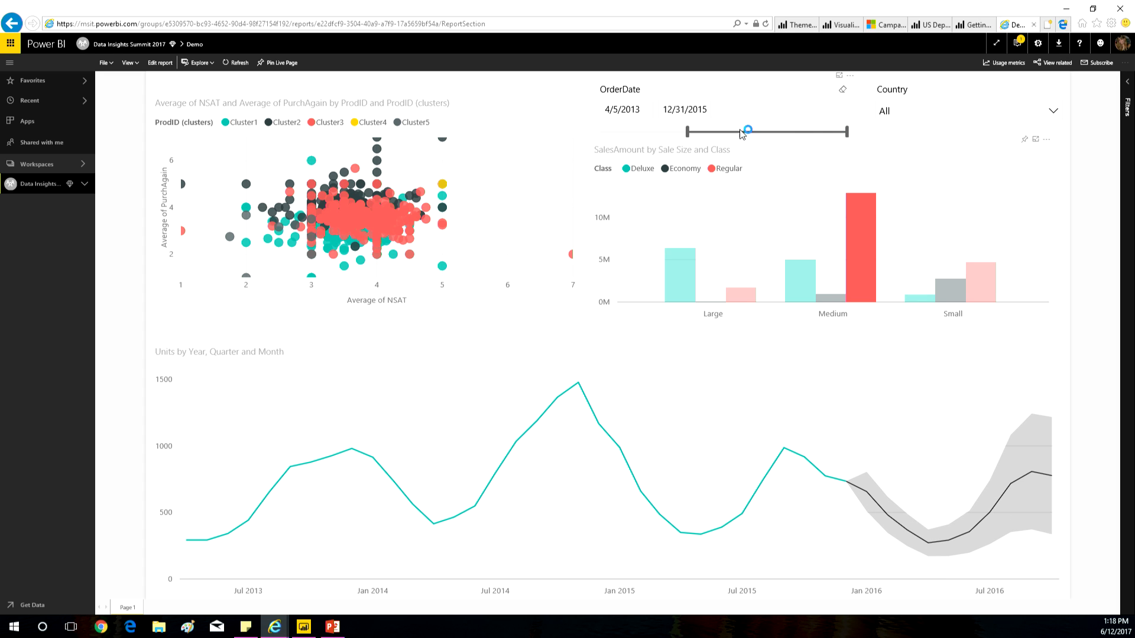
Shorten the OrderDate range to end on 2/19/2015, enlarge the page view, and clear the OrderDate slicer
drag(847, 131, 797, 132)
key(ctrl+plus)
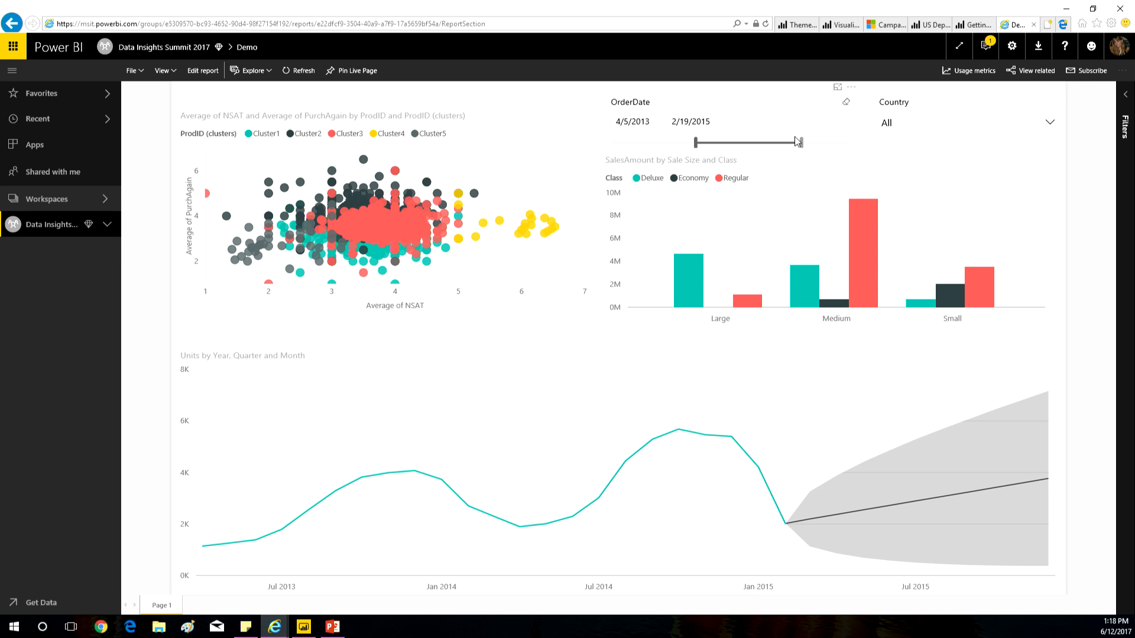
click(846, 102)
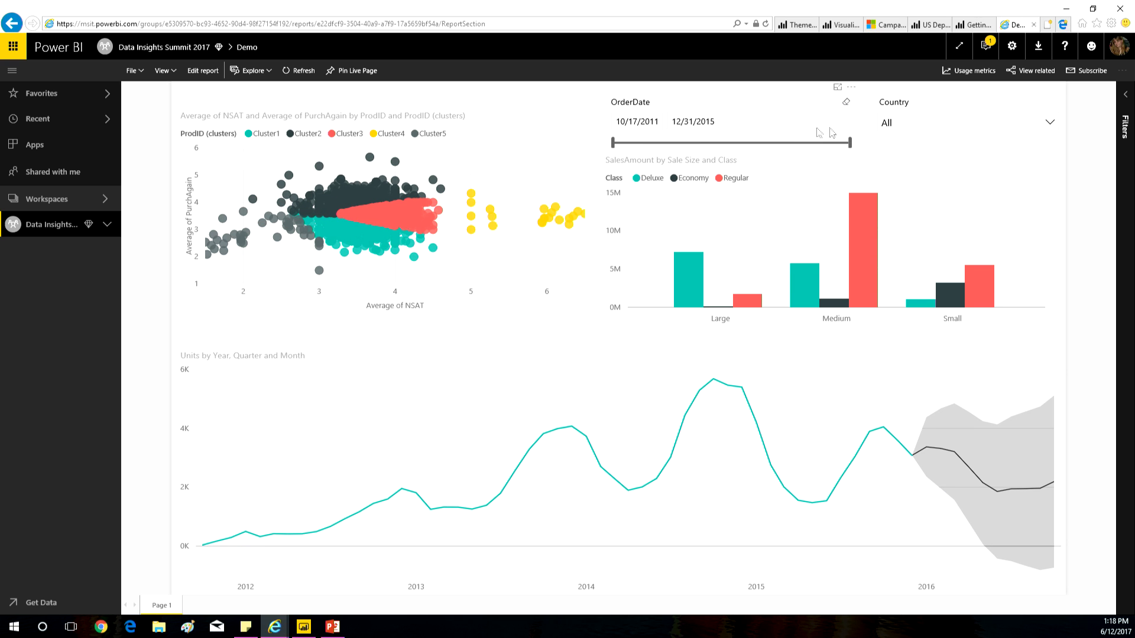
click(1095, 71)
key(alt+Tab)
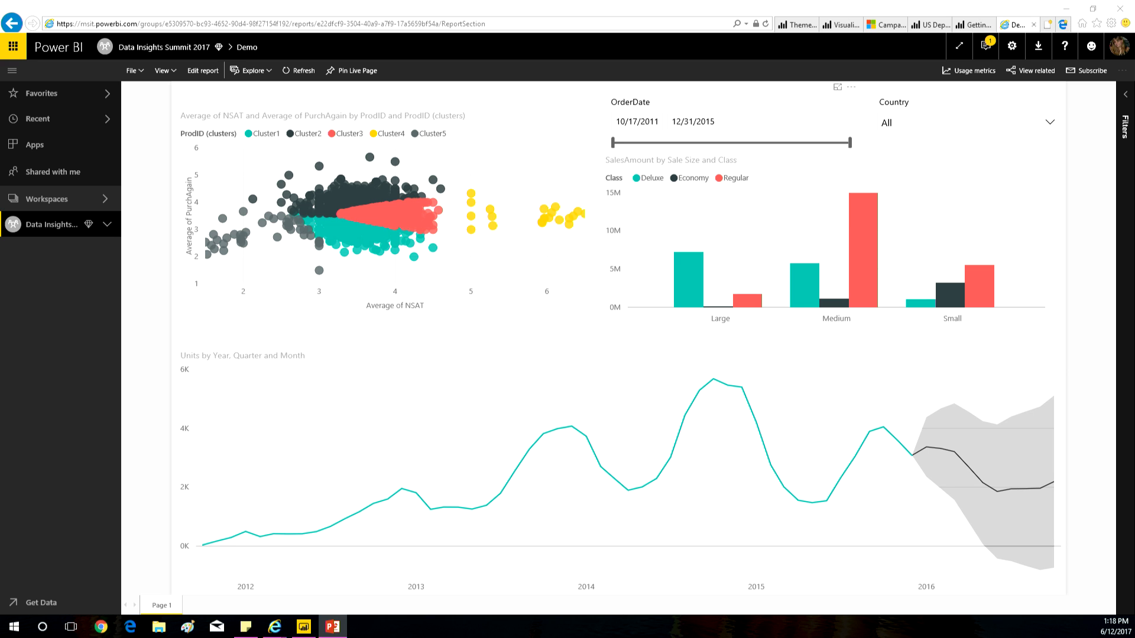
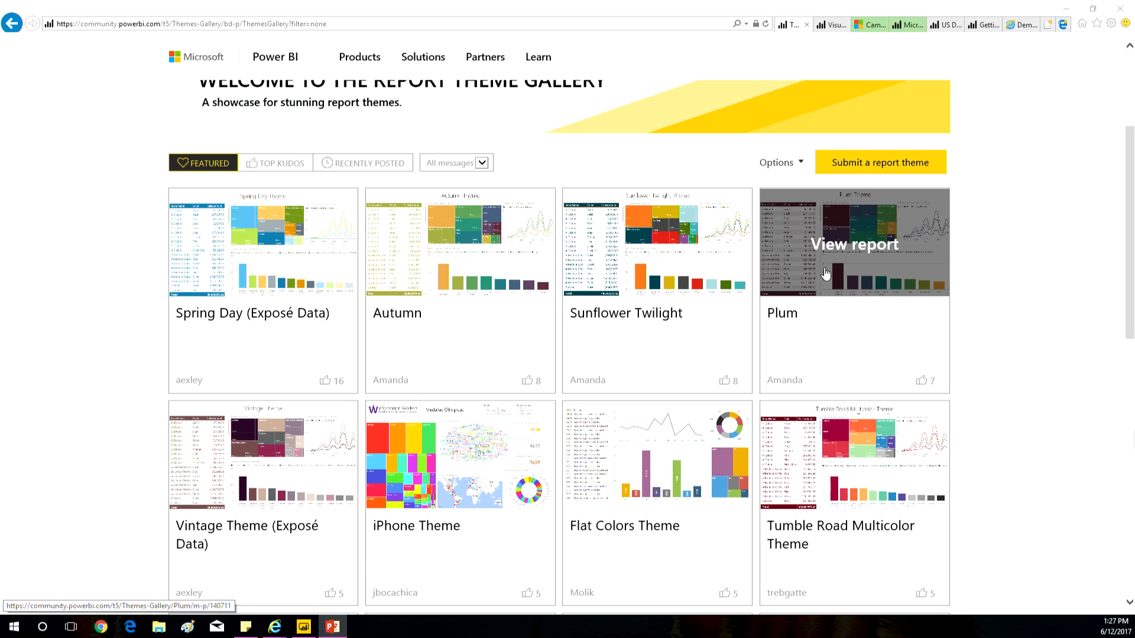
View the US Department of Transportation traffic accident story in the browser and cross-filter it by Motorcycles, by Other/Unknown, and by Motorcycles again
click(941, 26)
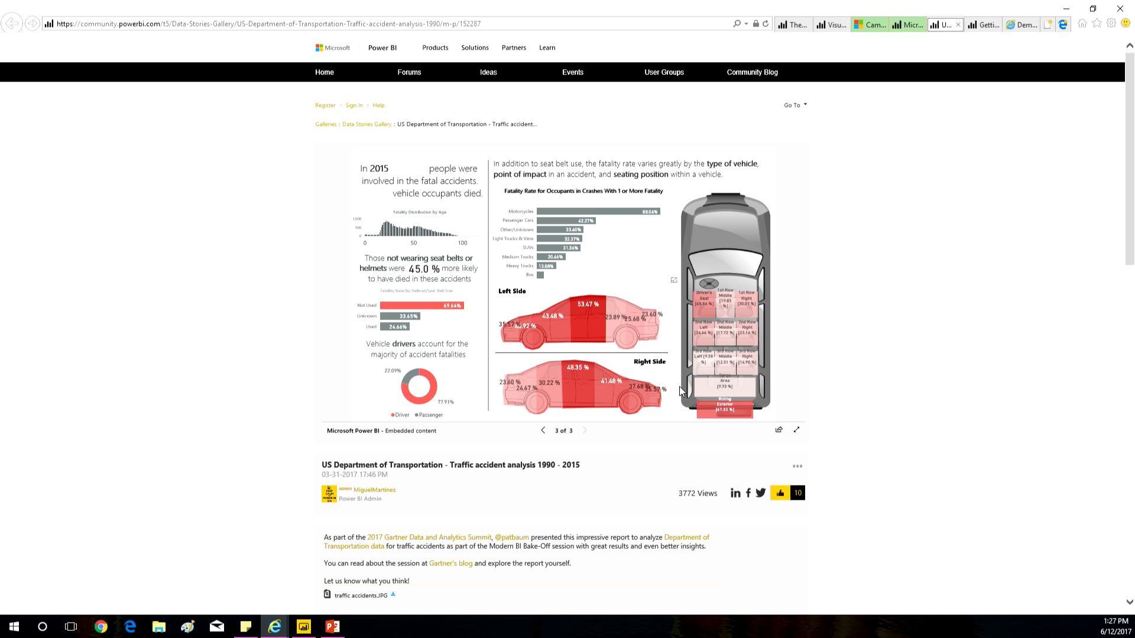
mouse_move(590, 331)
click(575, 211)
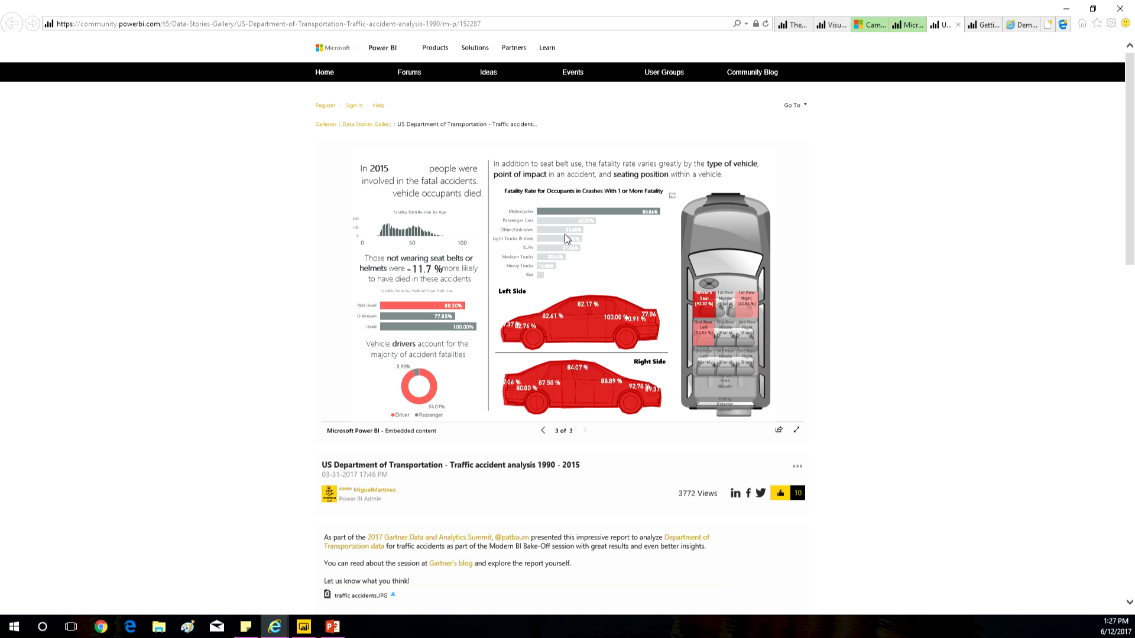
click(565, 232)
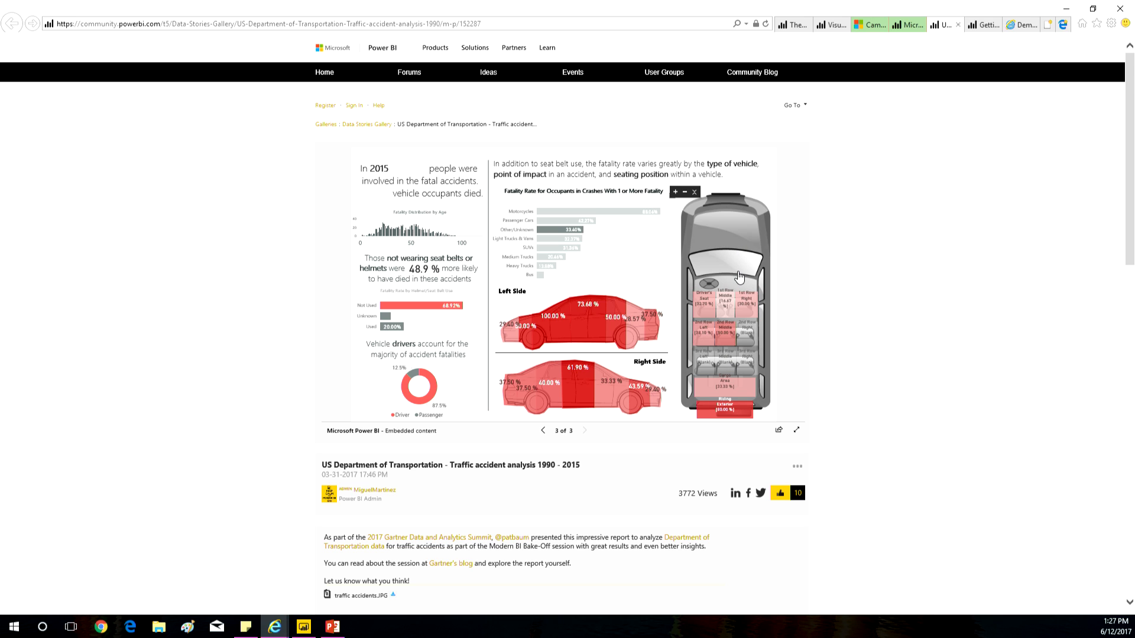
mouse_move(727, 306)
click(574, 209)
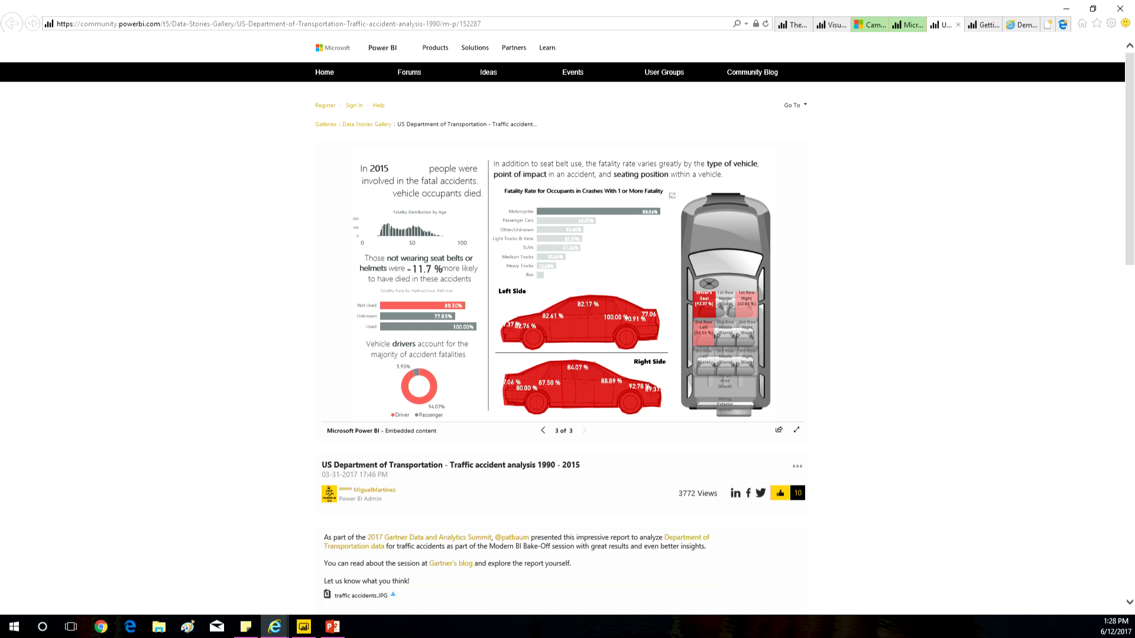
key(alt+Tab)
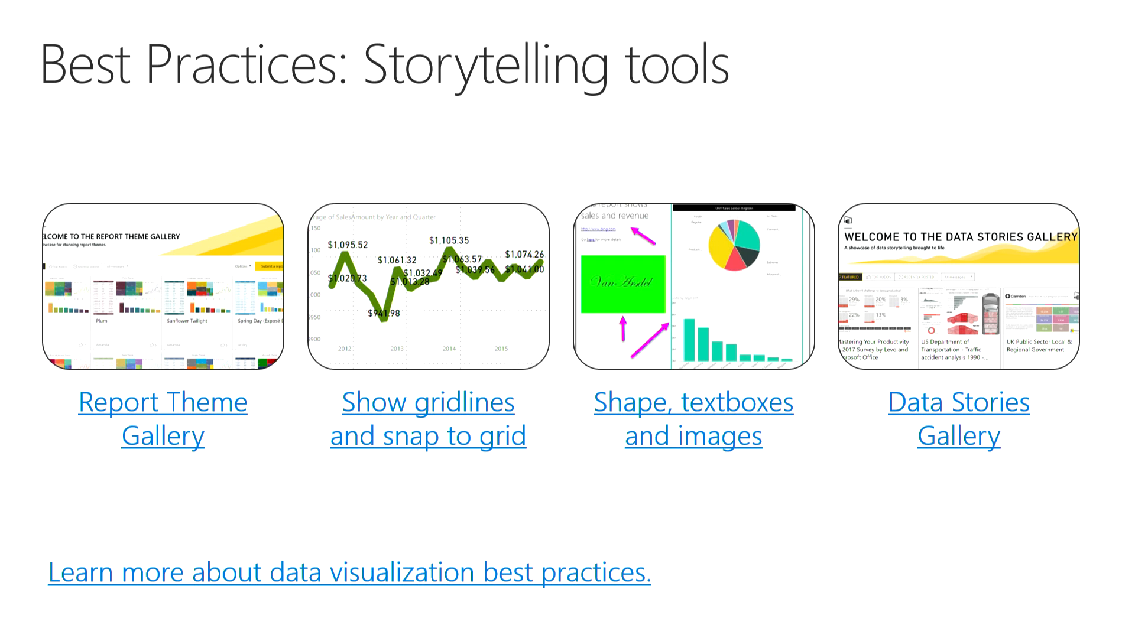
key(Right)
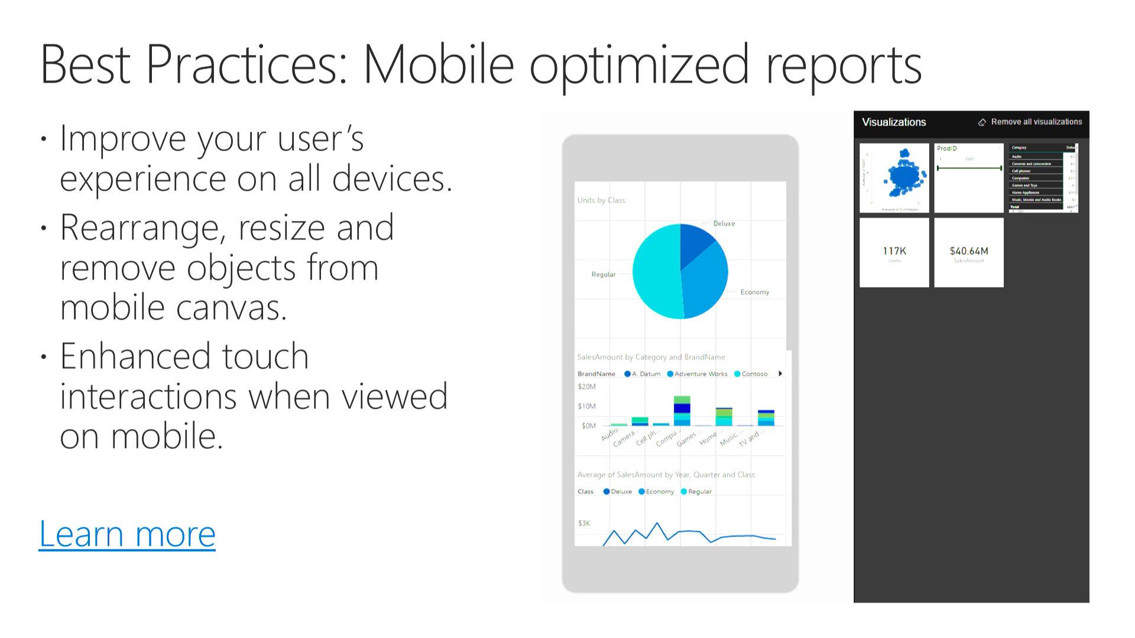
key(Escape)
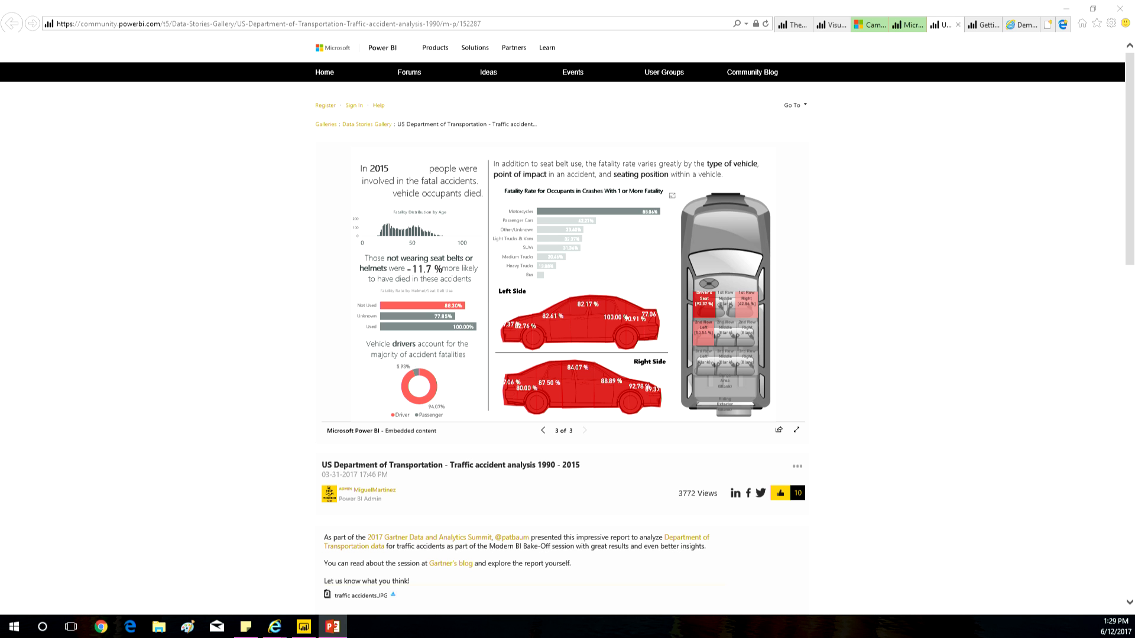
Switch to Power BI Desktop, dismiss the publishing confirmation, and show the report page in the phone layout
key(alt+Tab)
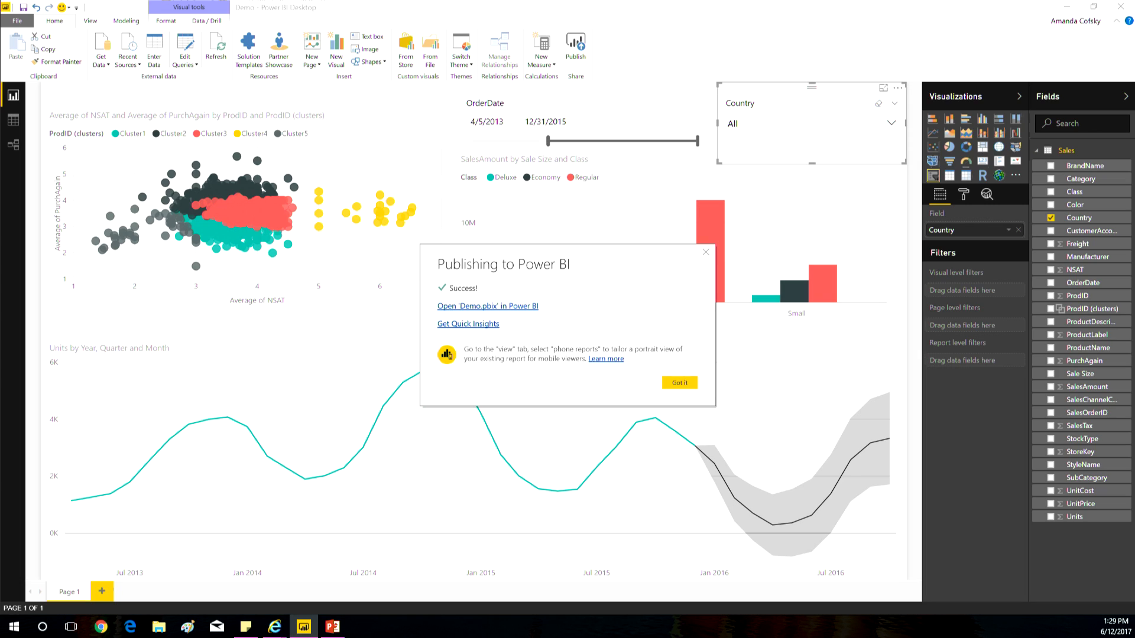
click(680, 382)
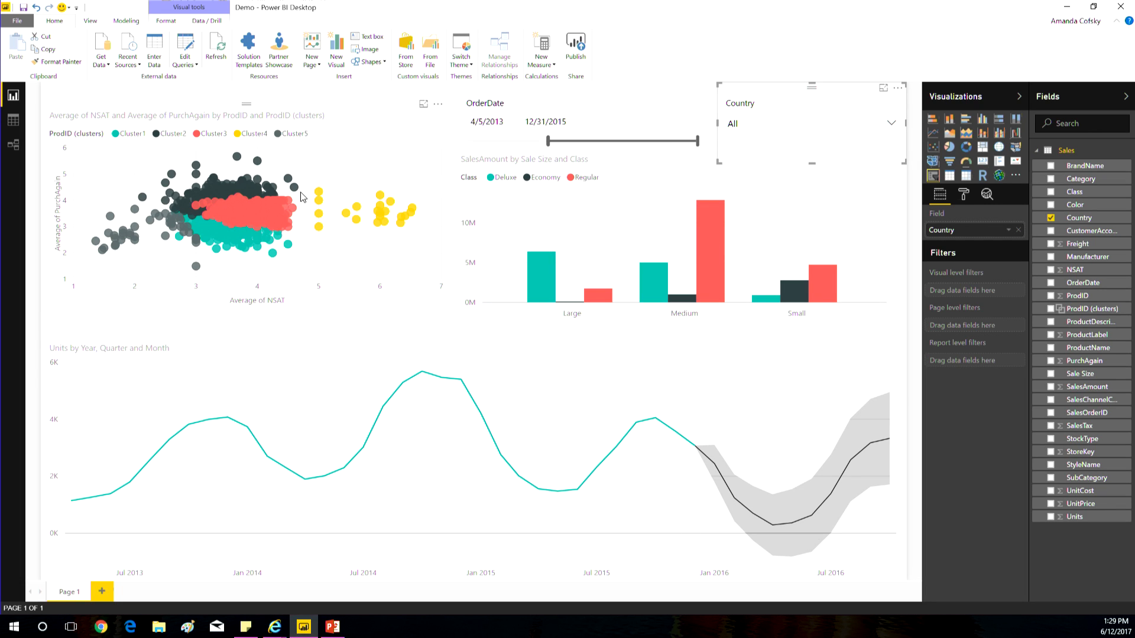
click(92, 23)
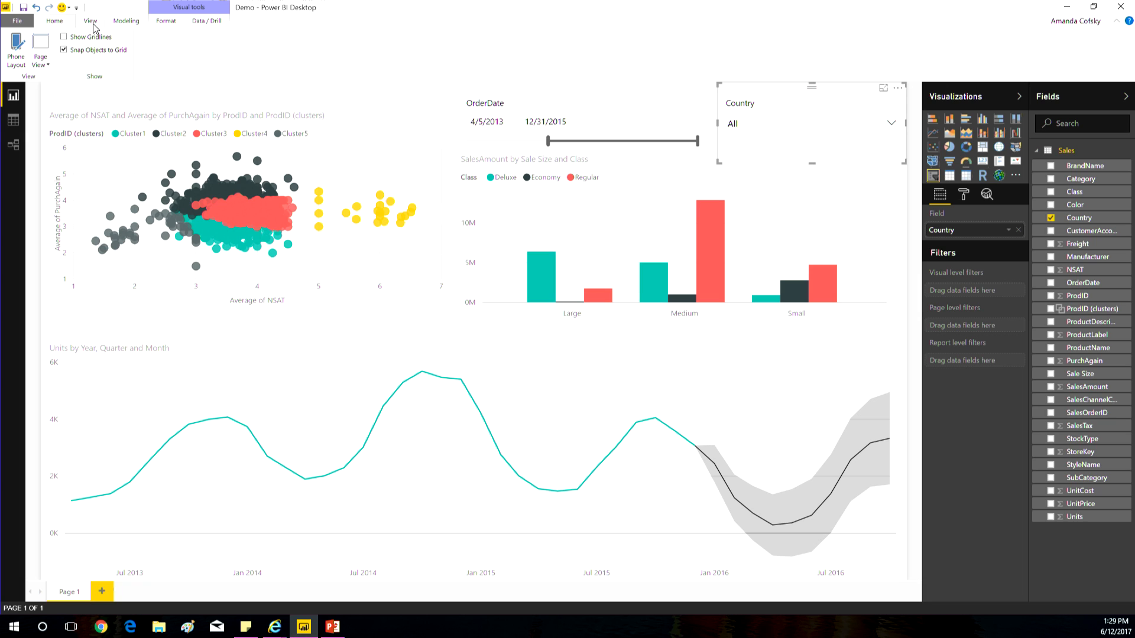
click(20, 61)
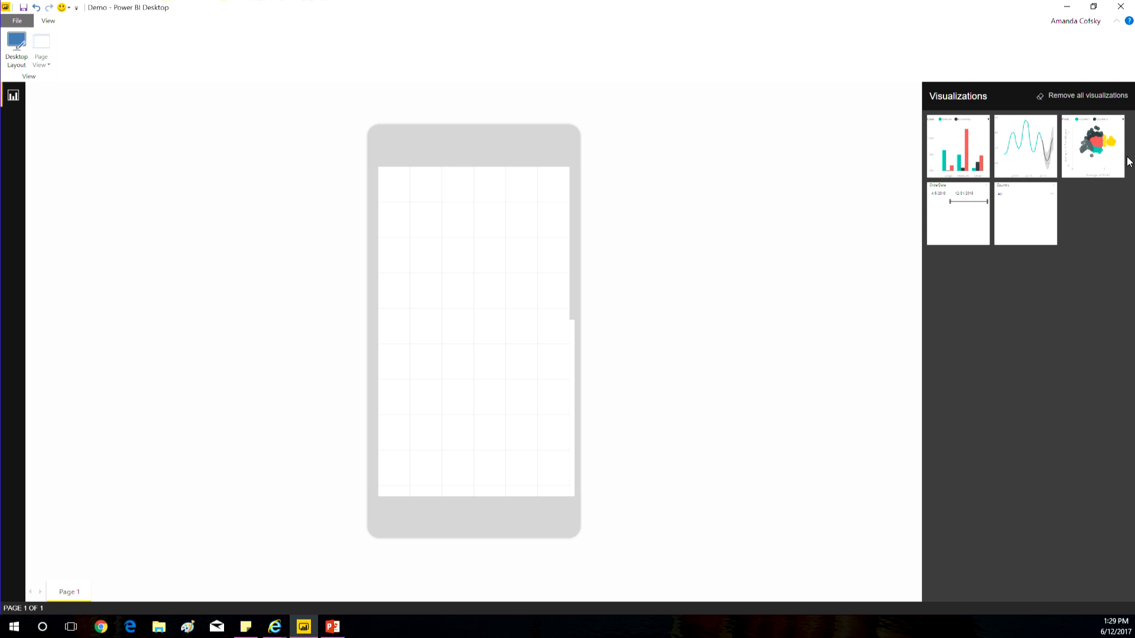
Place the SalesAmount by Sale Size and Class chart on the phone canvas with the OrderDate slicer above it, both stretched to full width
drag(964, 160, 421, 285)
drag(472, 341, 577, 385)
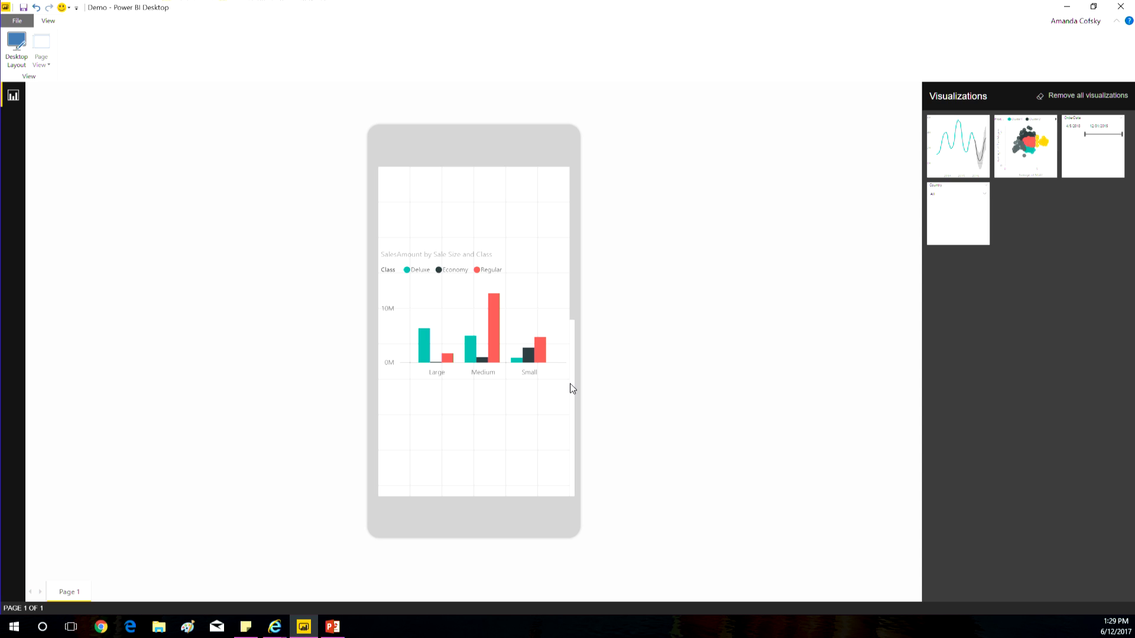
click(1030, 164)
drag(1071, 160, 407, 216)
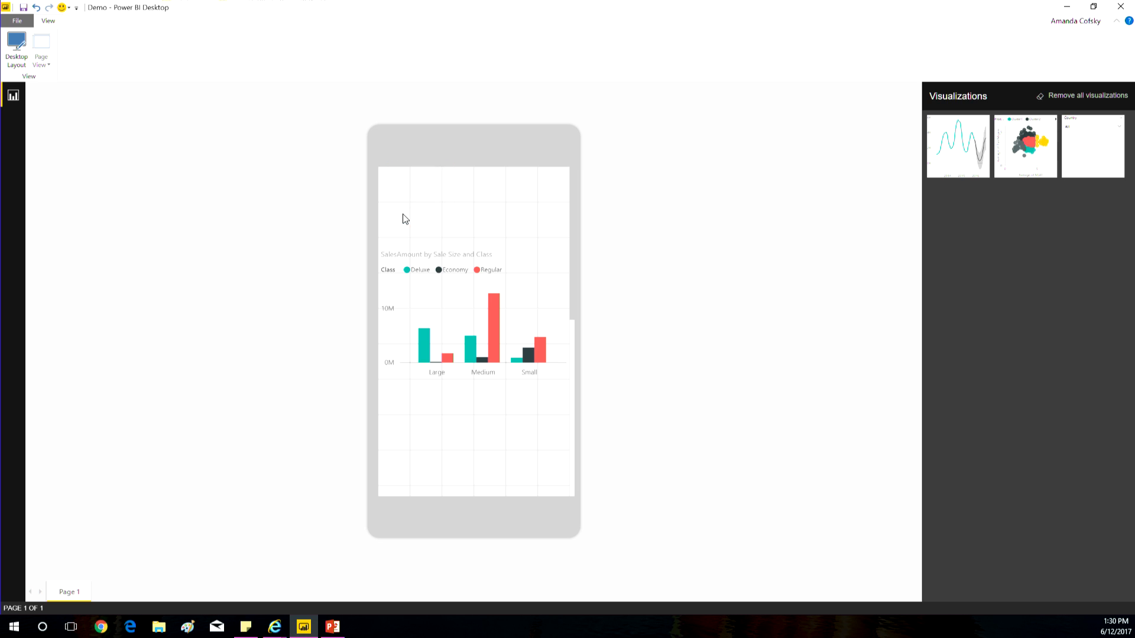
click(412, 175)
drag(445, 208, 625, 216)
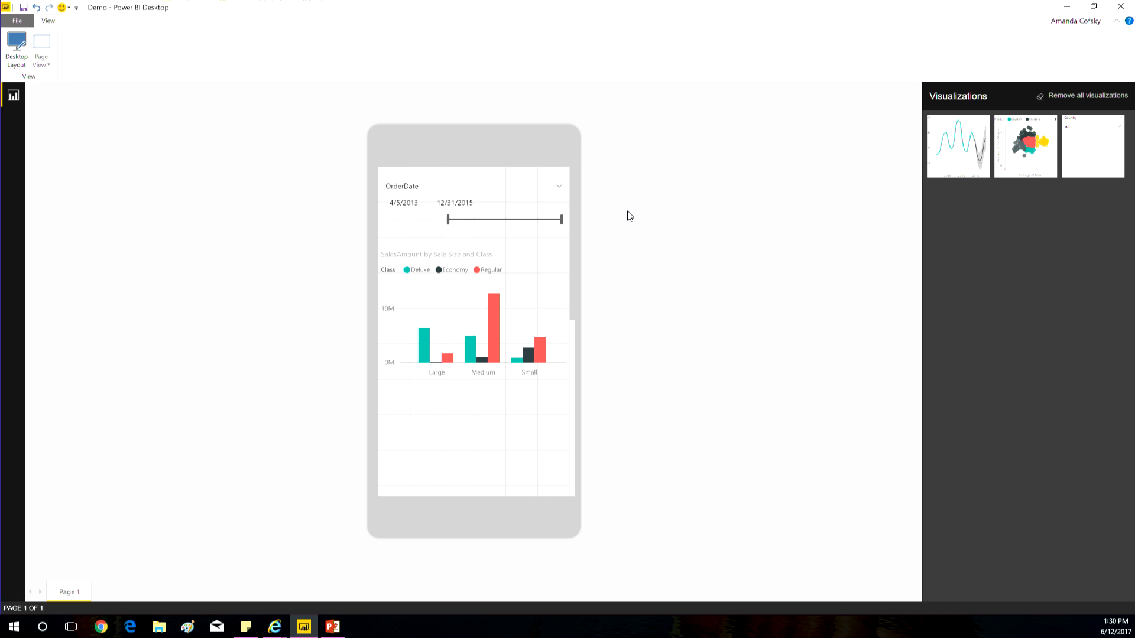
click(21, 56)
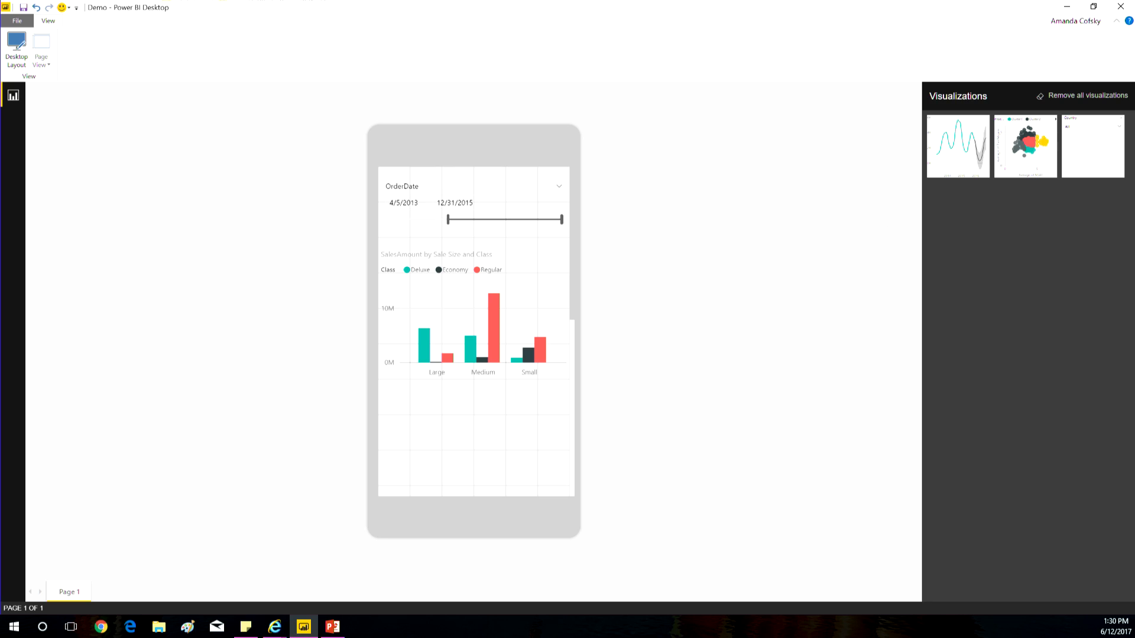
key(alt+Tab)
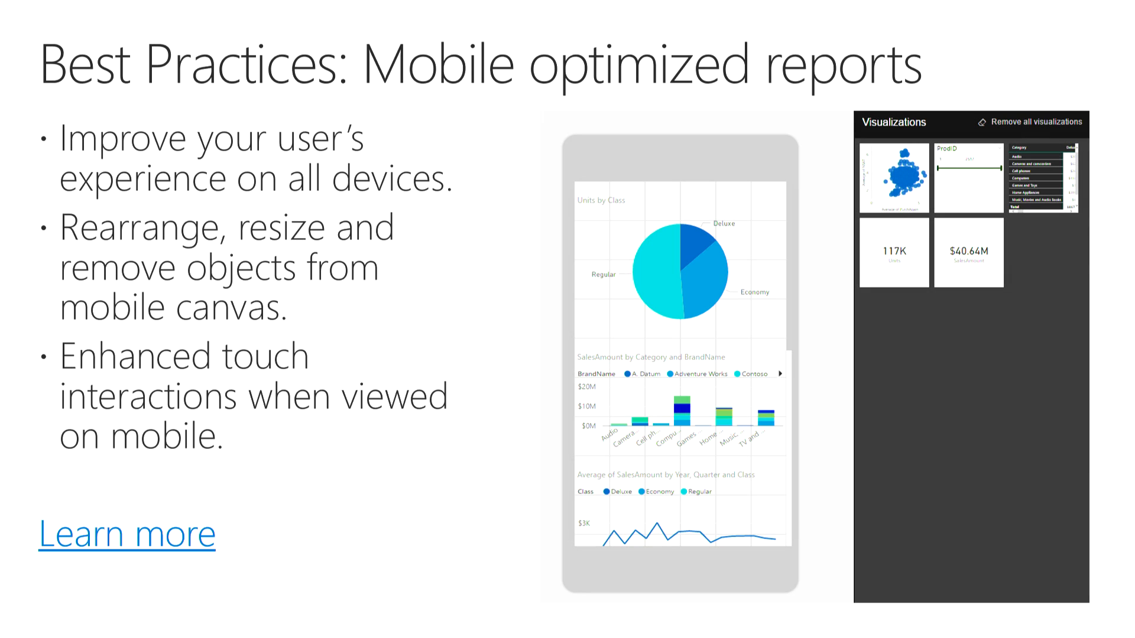
key(Right)
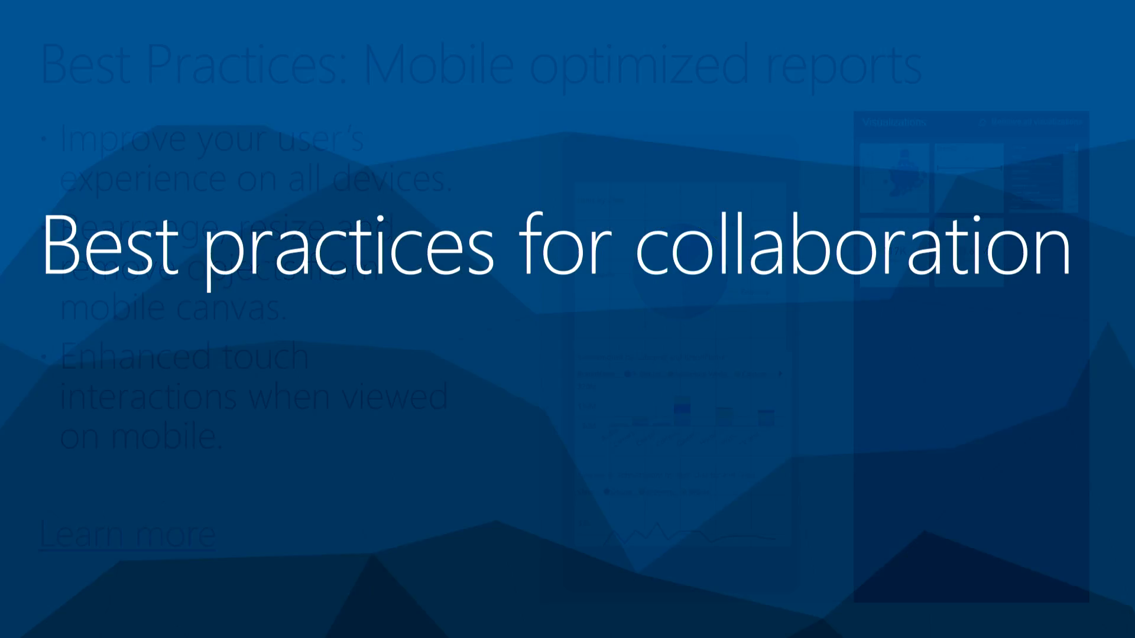